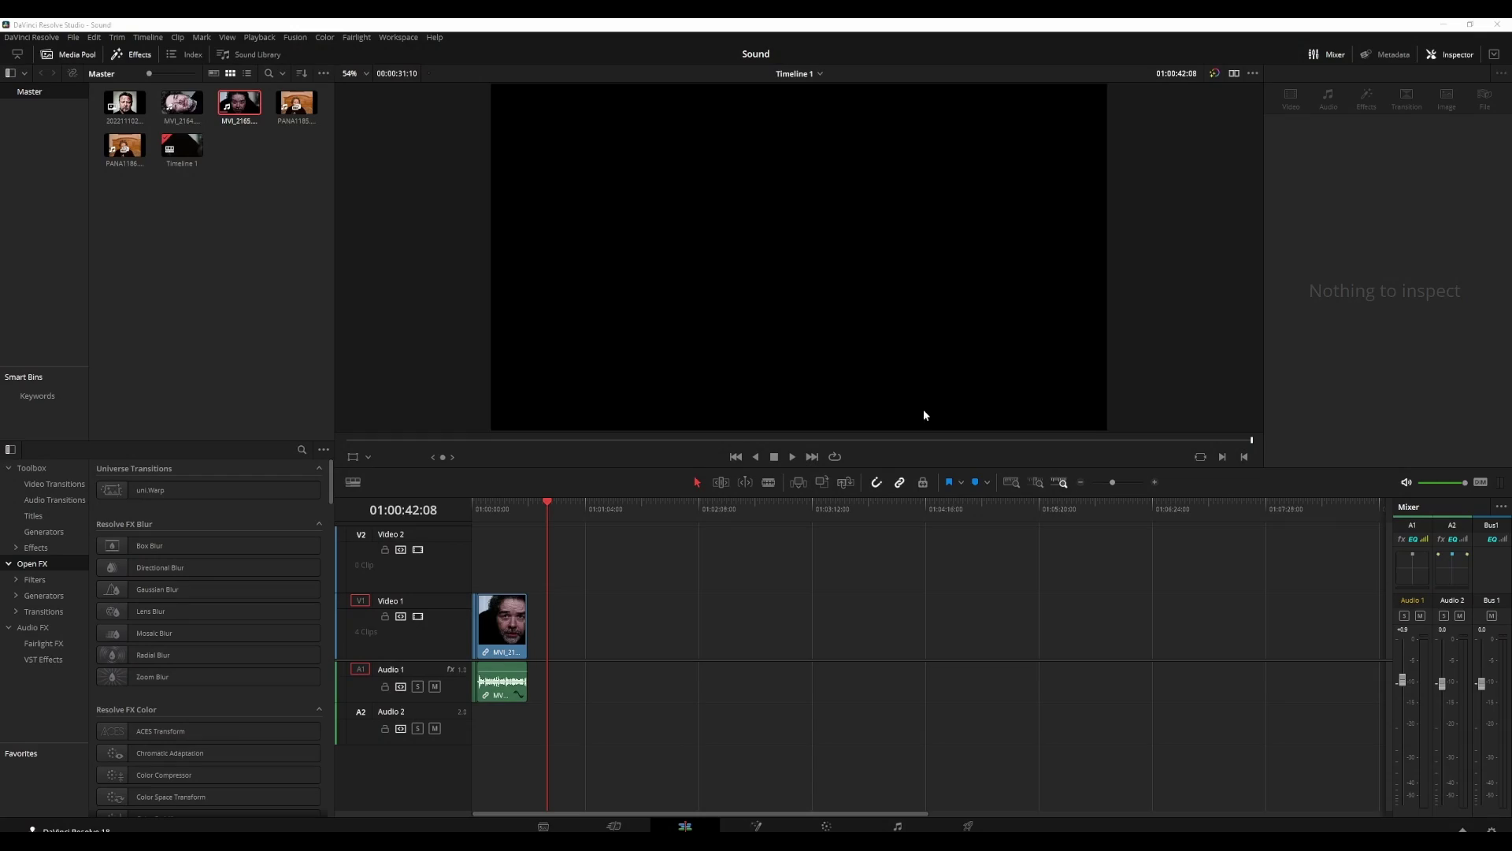
Step: Append MVI_2165.MP4 to the timeline and slide it left so it butts against the first clip
left_click_drag(239, 104, 555, 657)
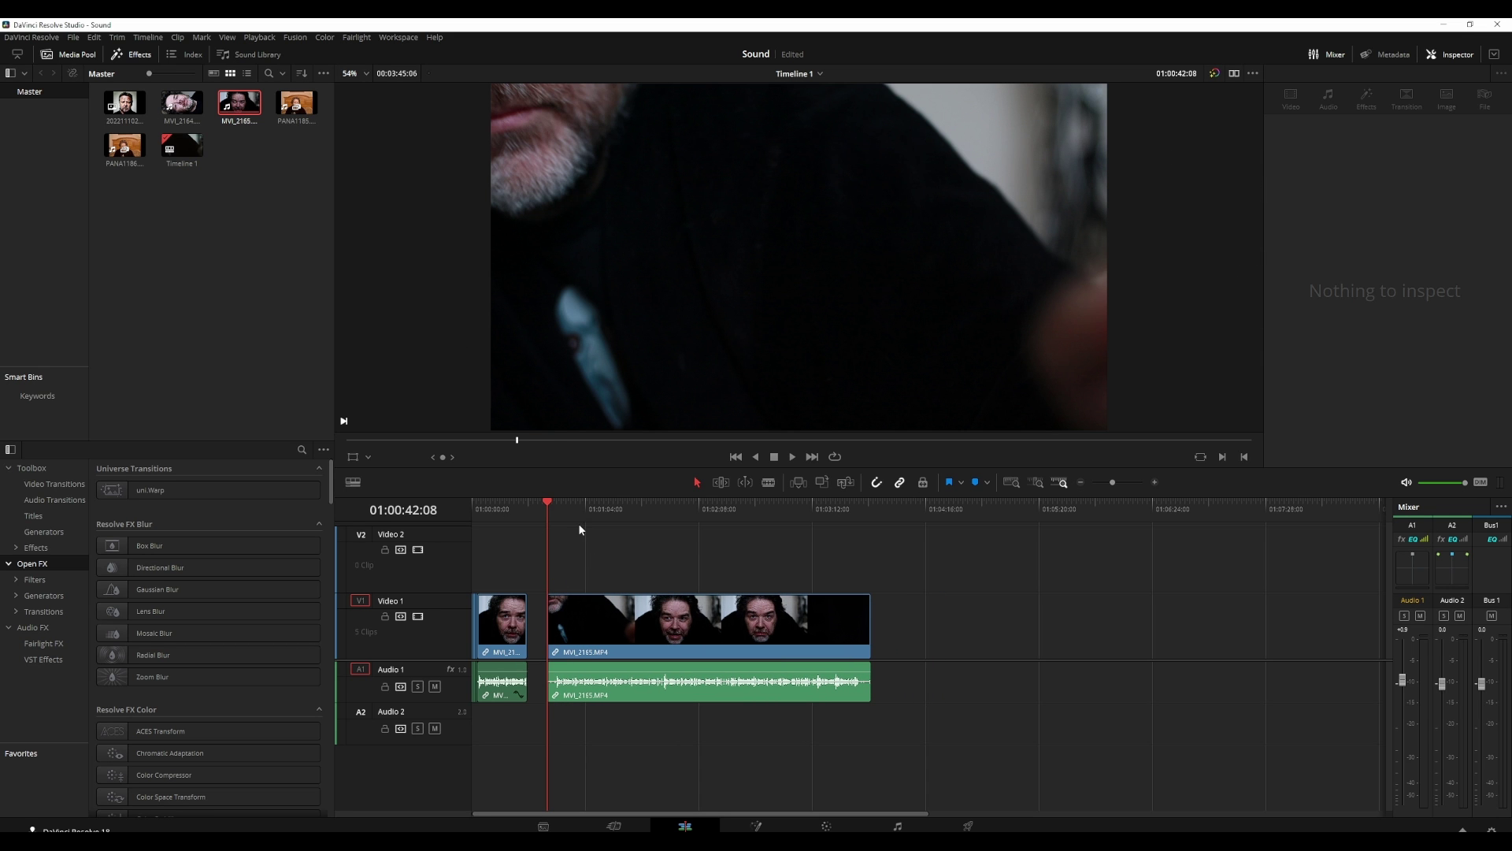
left_click(570, 505)
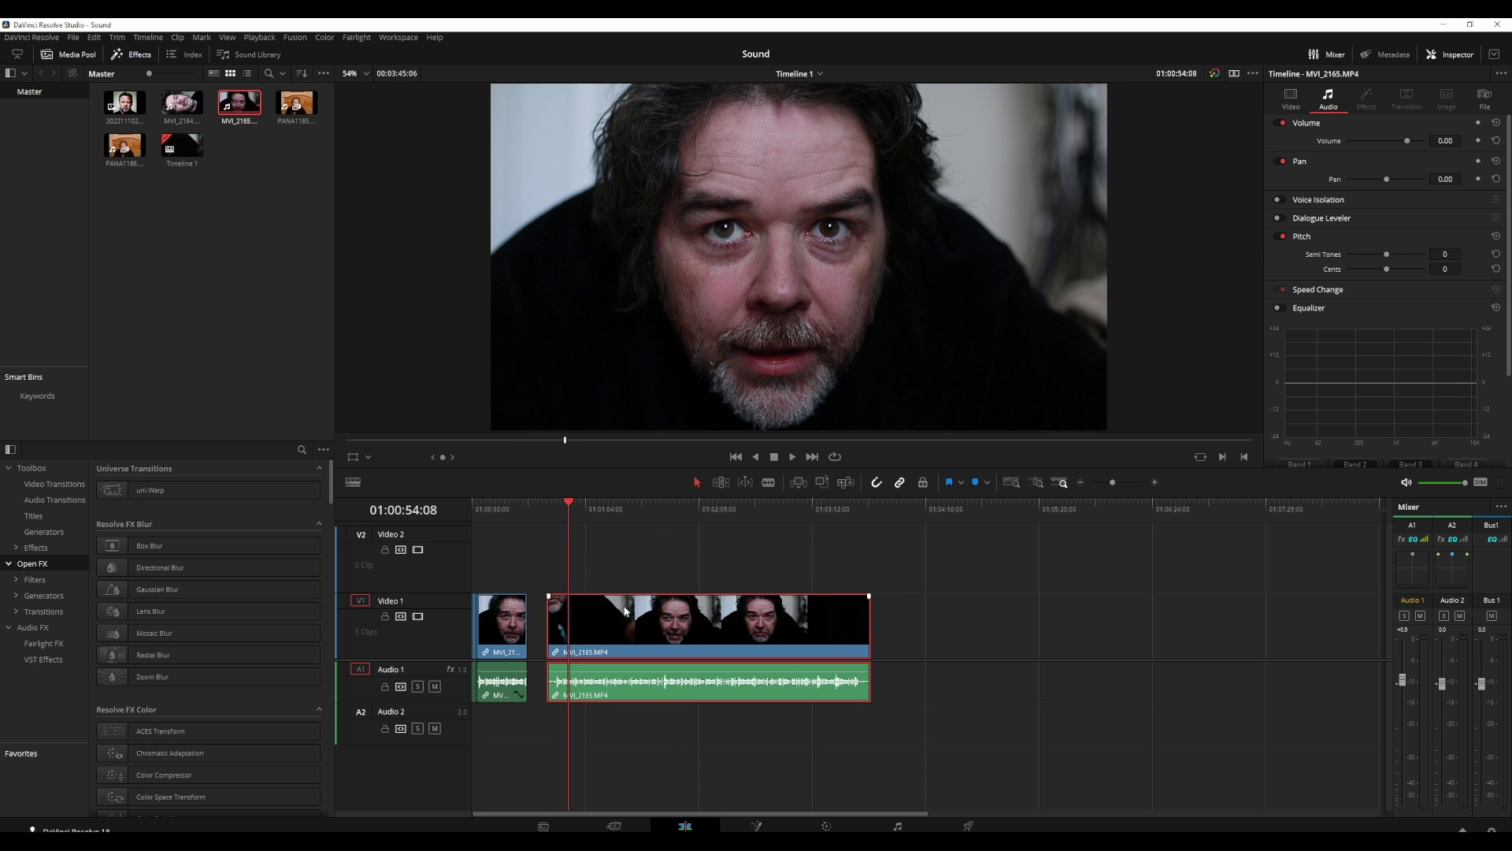
left_click_drag(638, 616, 618, 616)
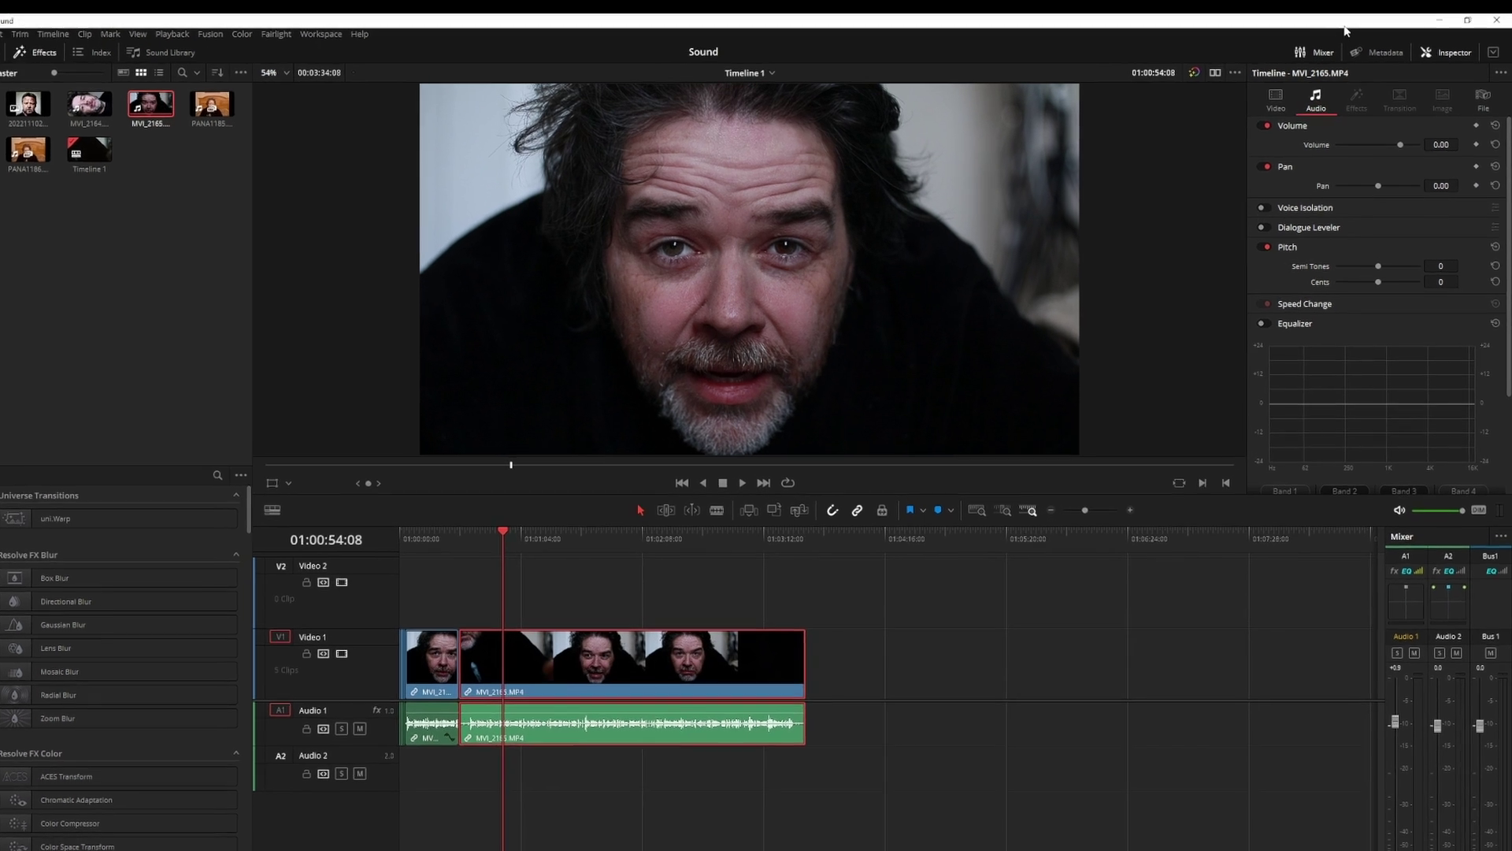
Step: Enable Voice Isolation in the Inspector's Audio properties for the interview clip
left_click(1291, 100)
left_click(1259, 102)
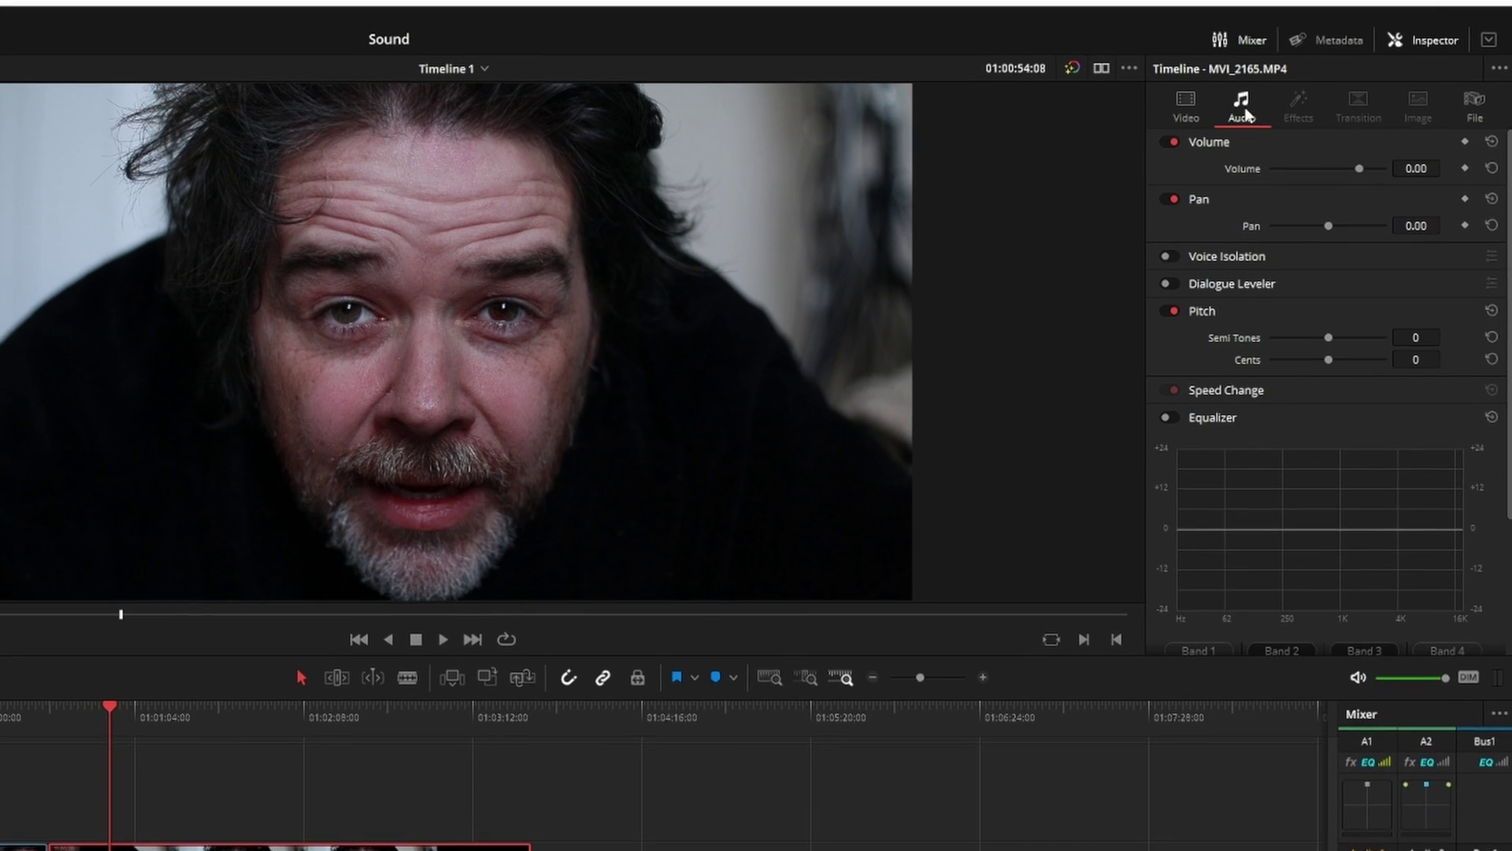
left_click(1139, 271)
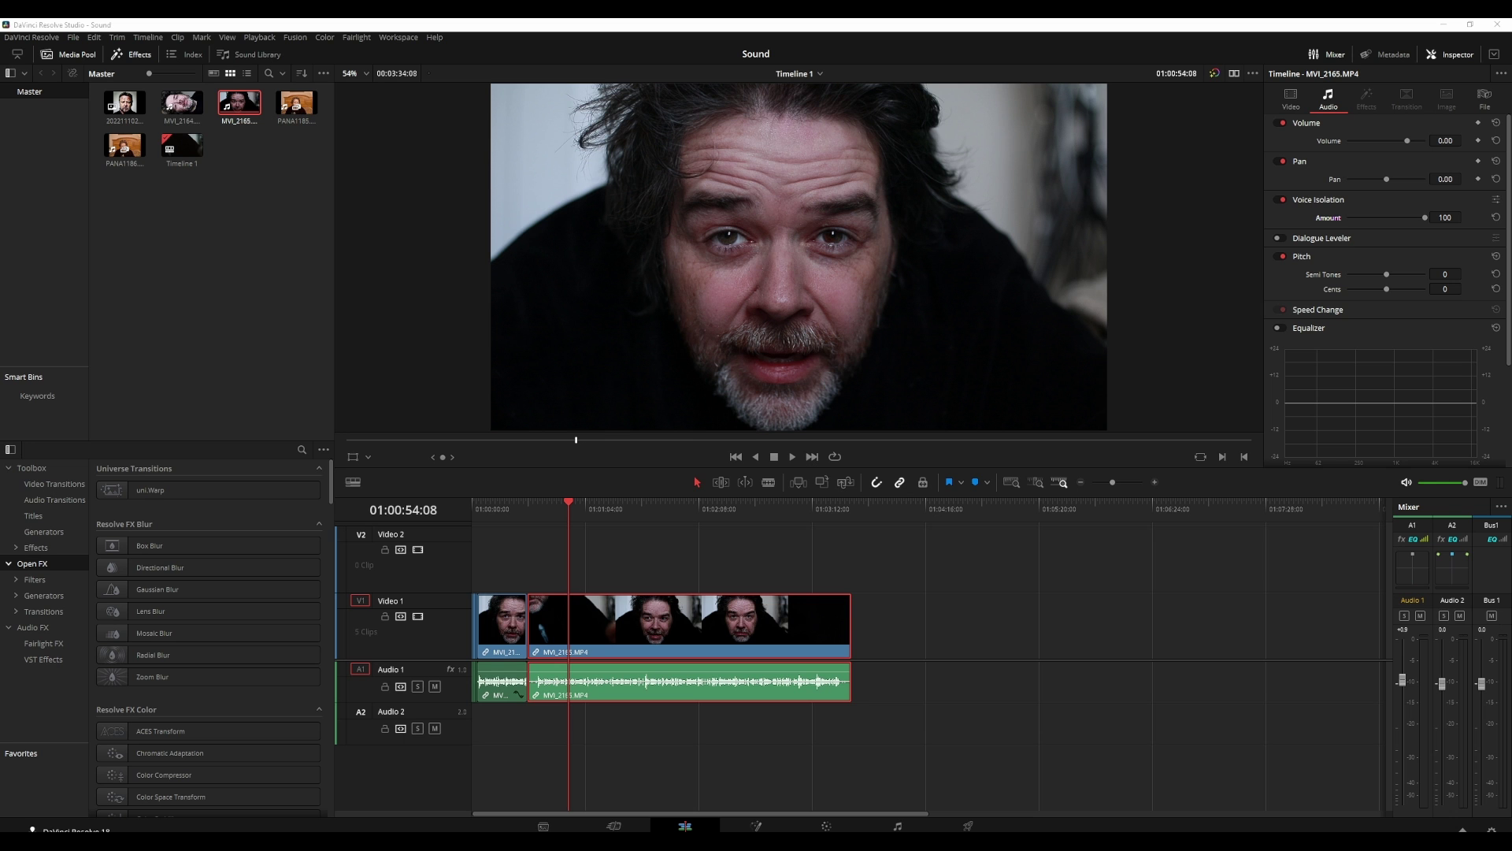
Step: Play the clip with Voice Isolation off for comparison, then save the project
left_click(1279, 200)
key("space")
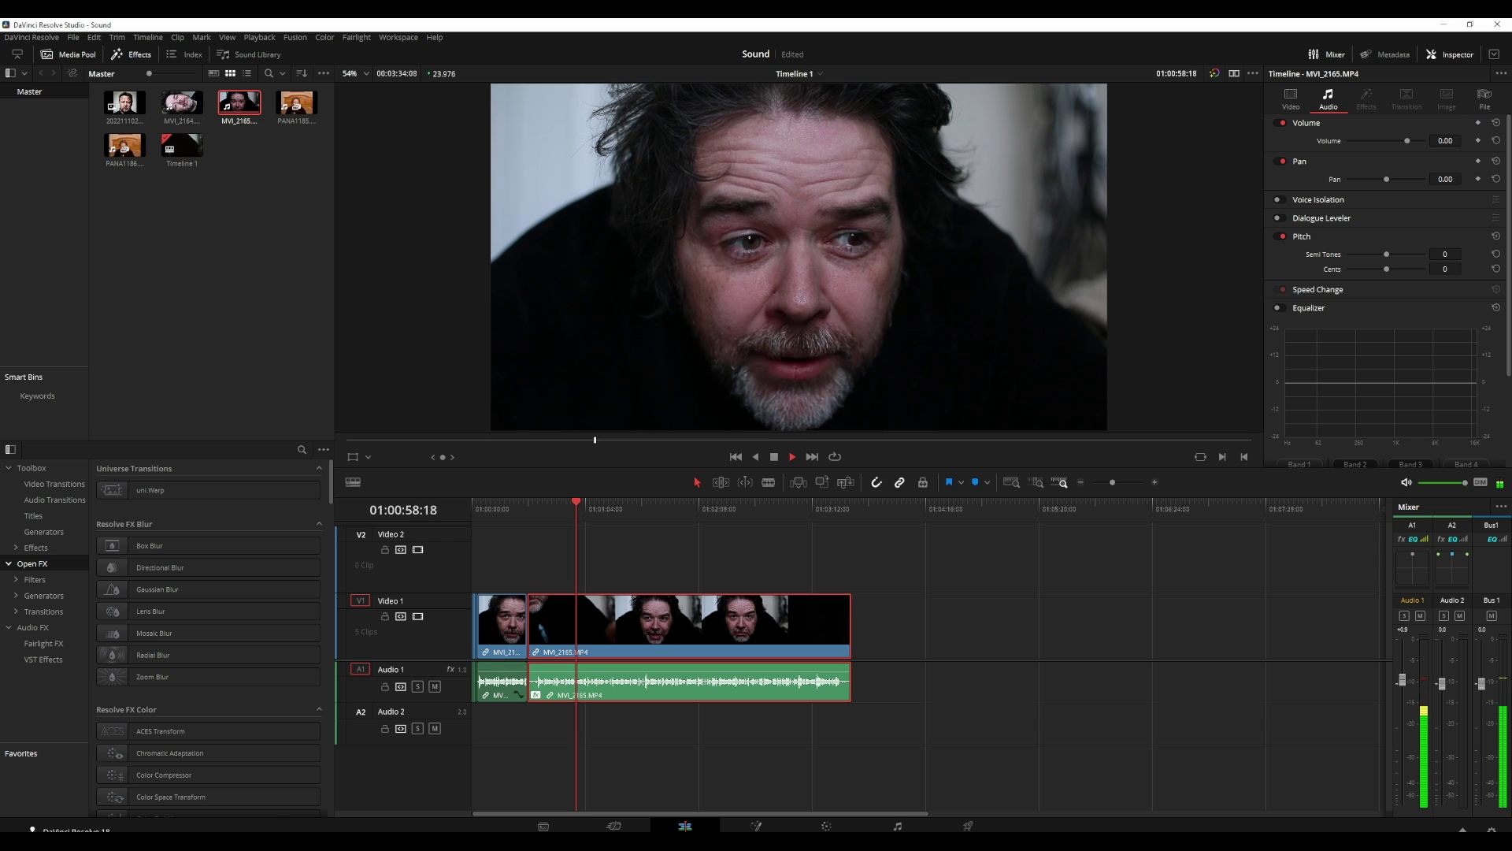
key("space")
key("ctrl+s")
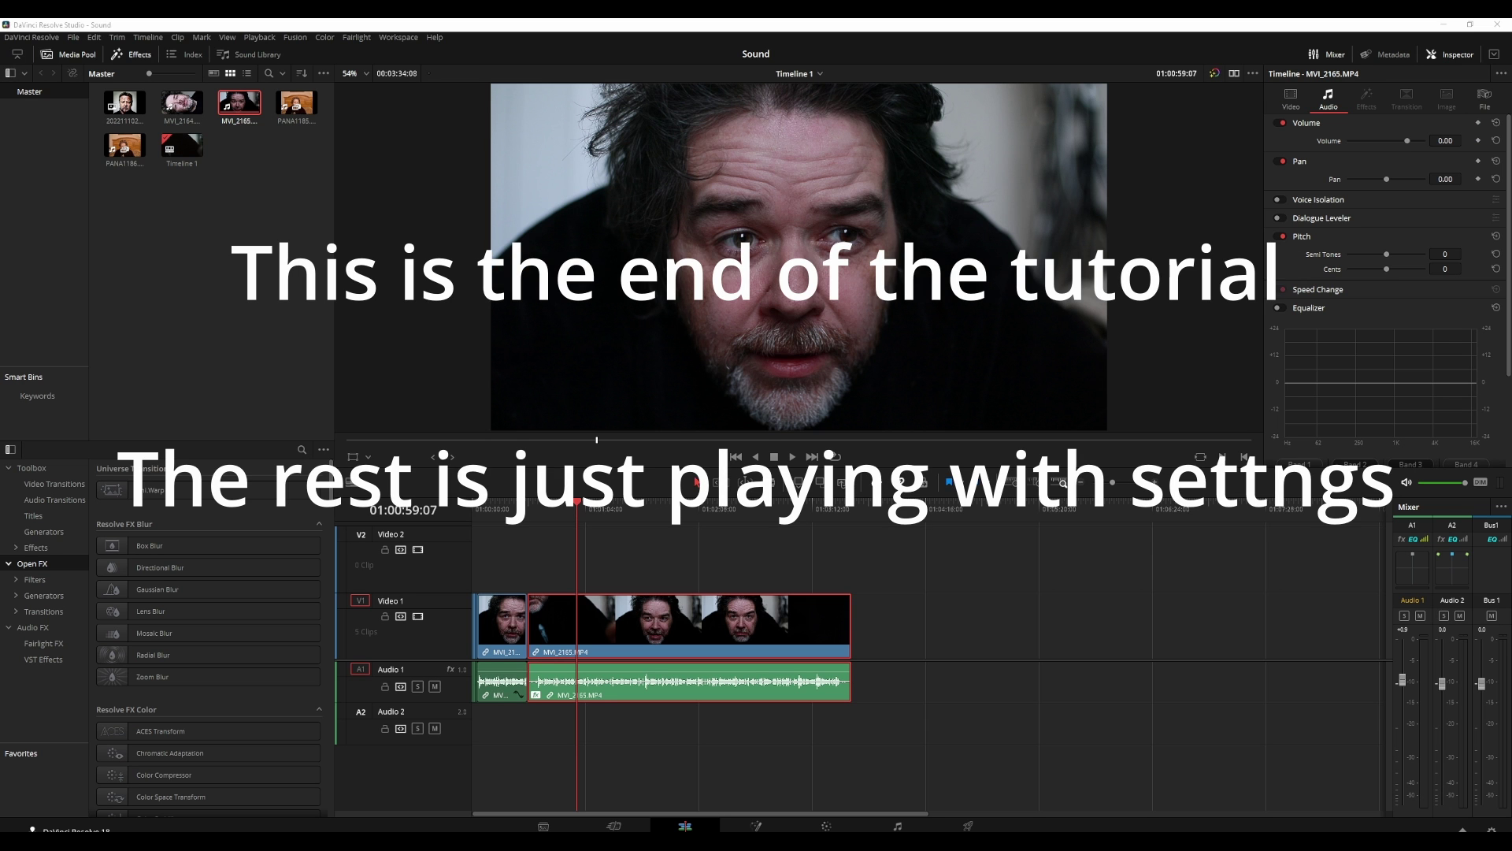
Step: Re-enable Voice Isolation, play the cleaned audio, and open its settings at Amount 100
left_click(1280, 199)
left_click(793, 457)
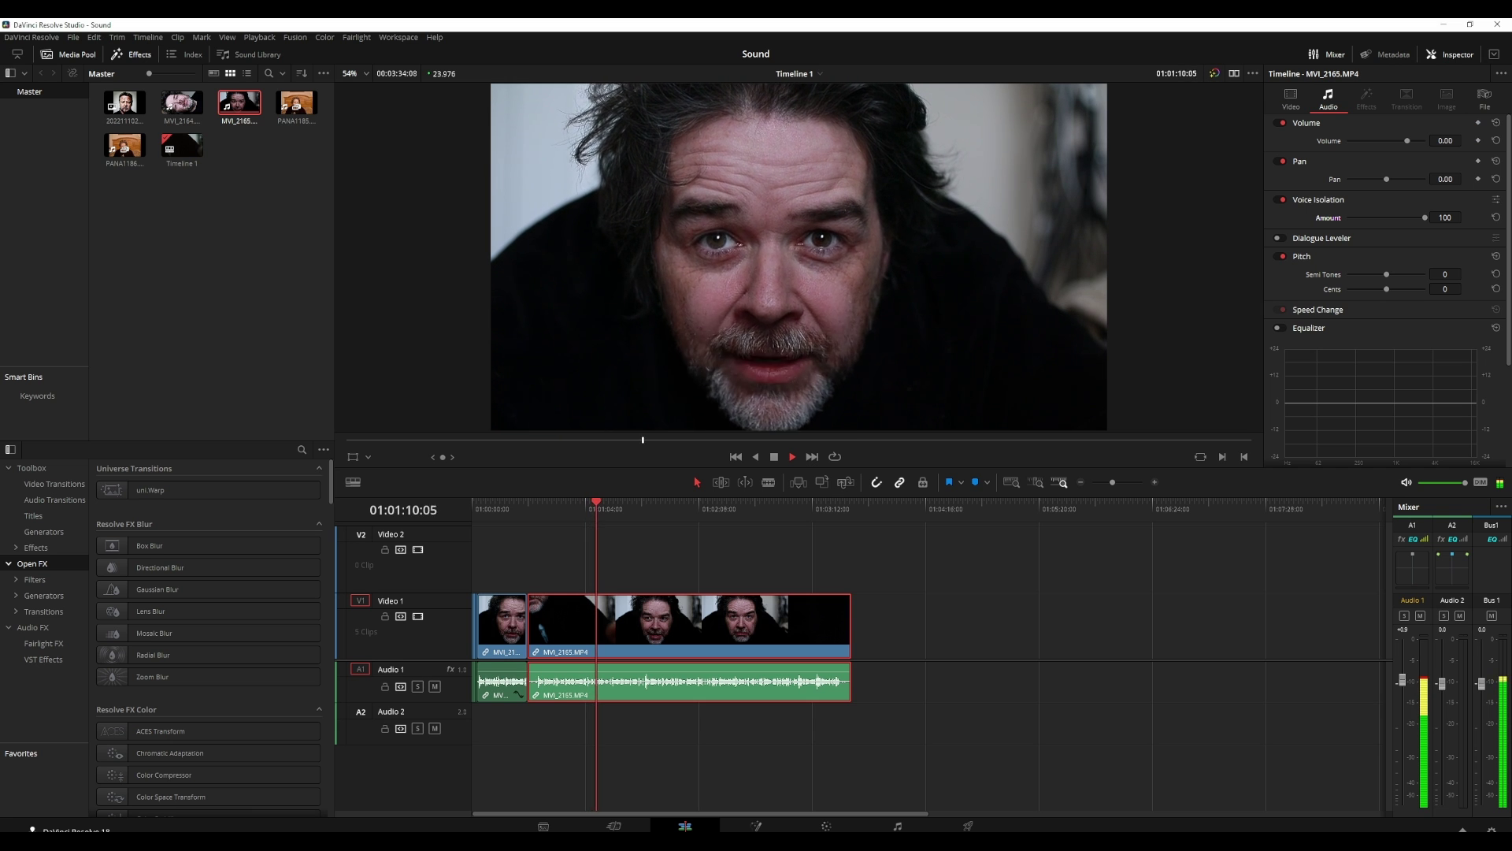
key("space")
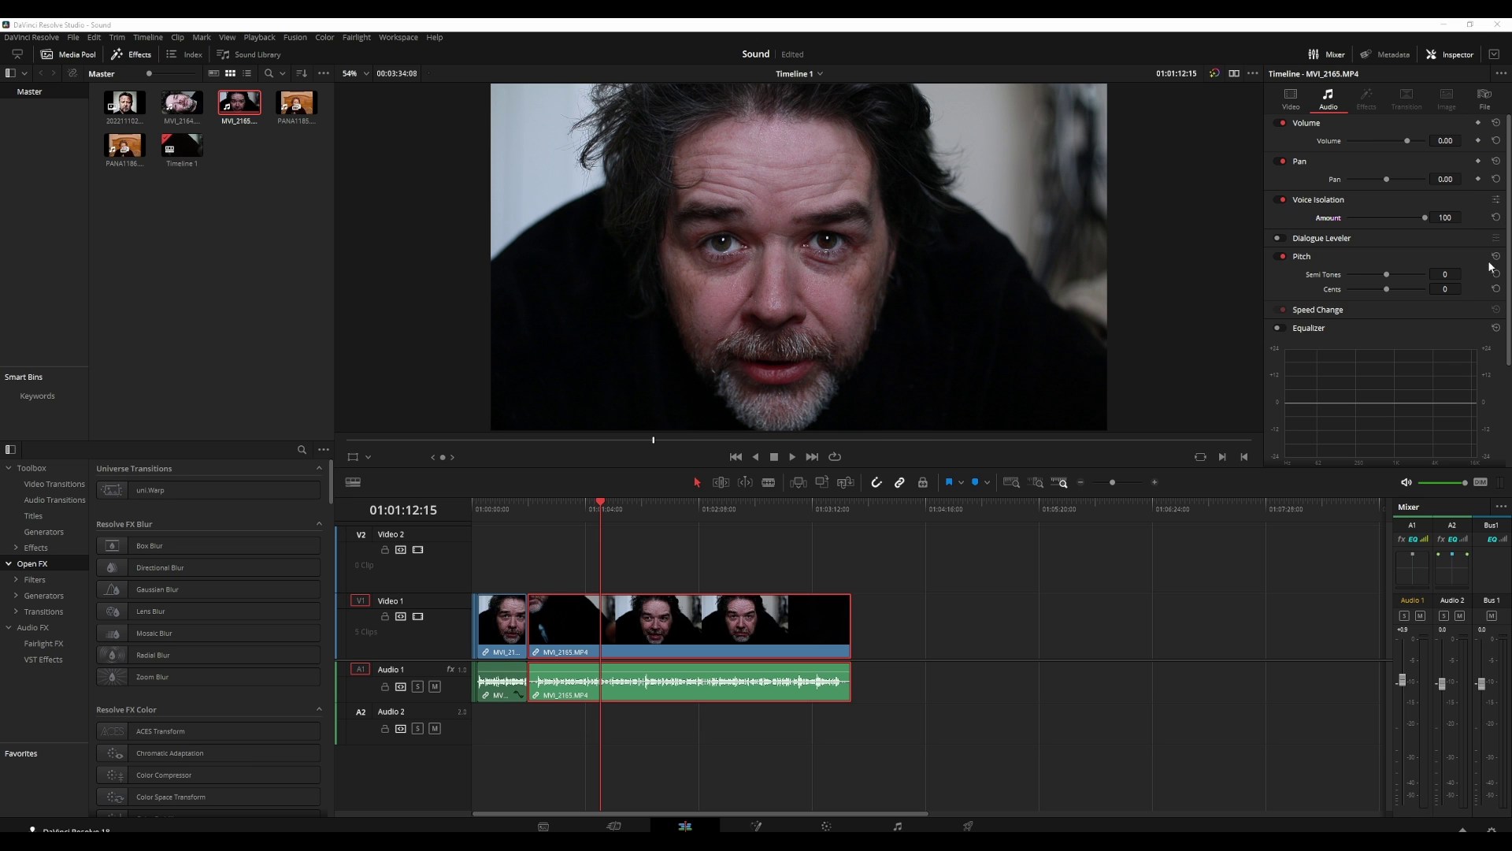
left_click(1498, 204)
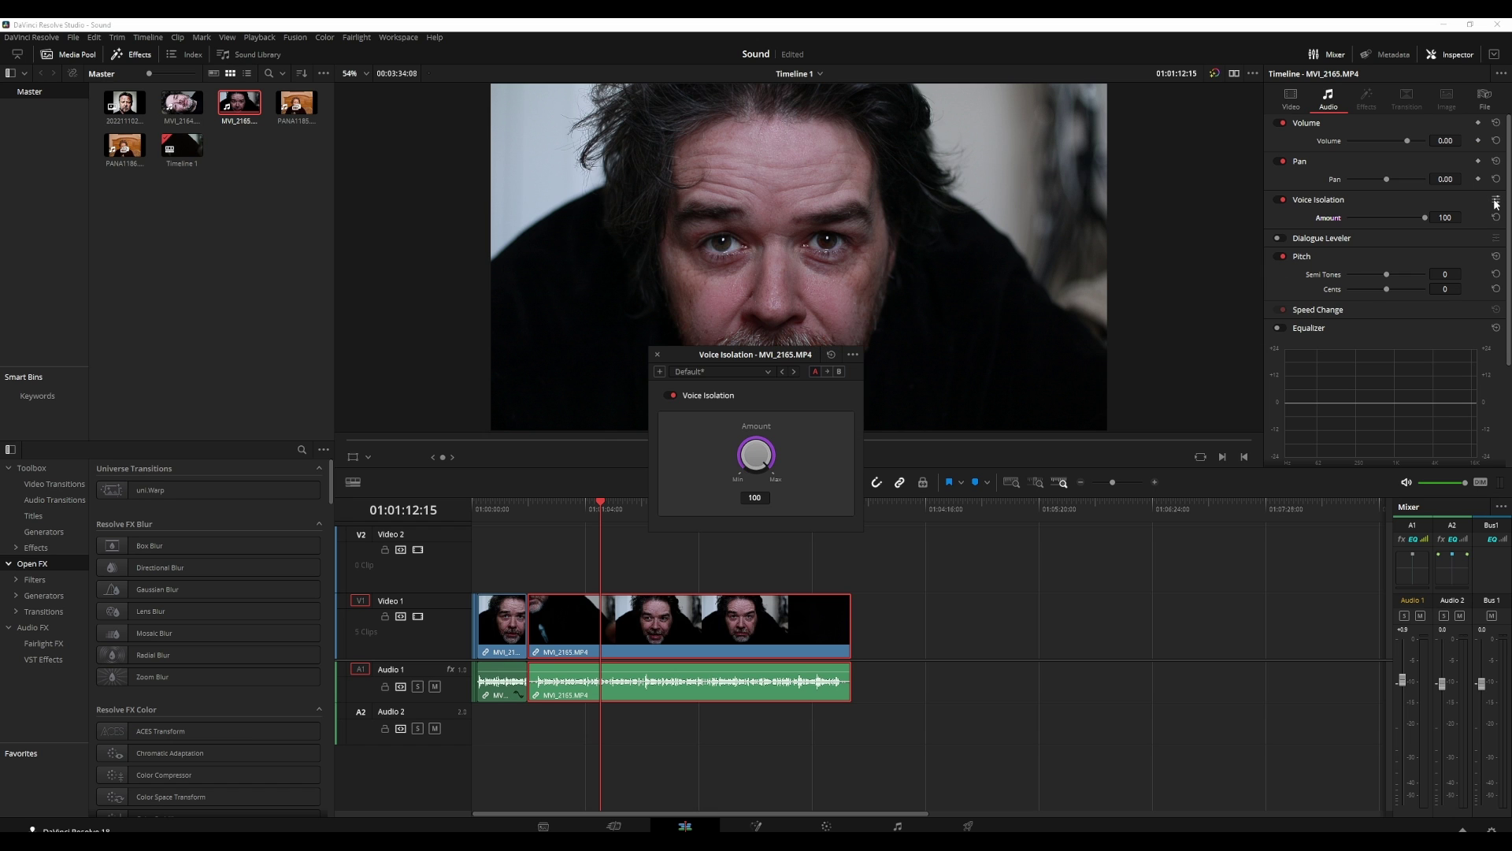
left_click_drag(777, 345, 1385, 242)
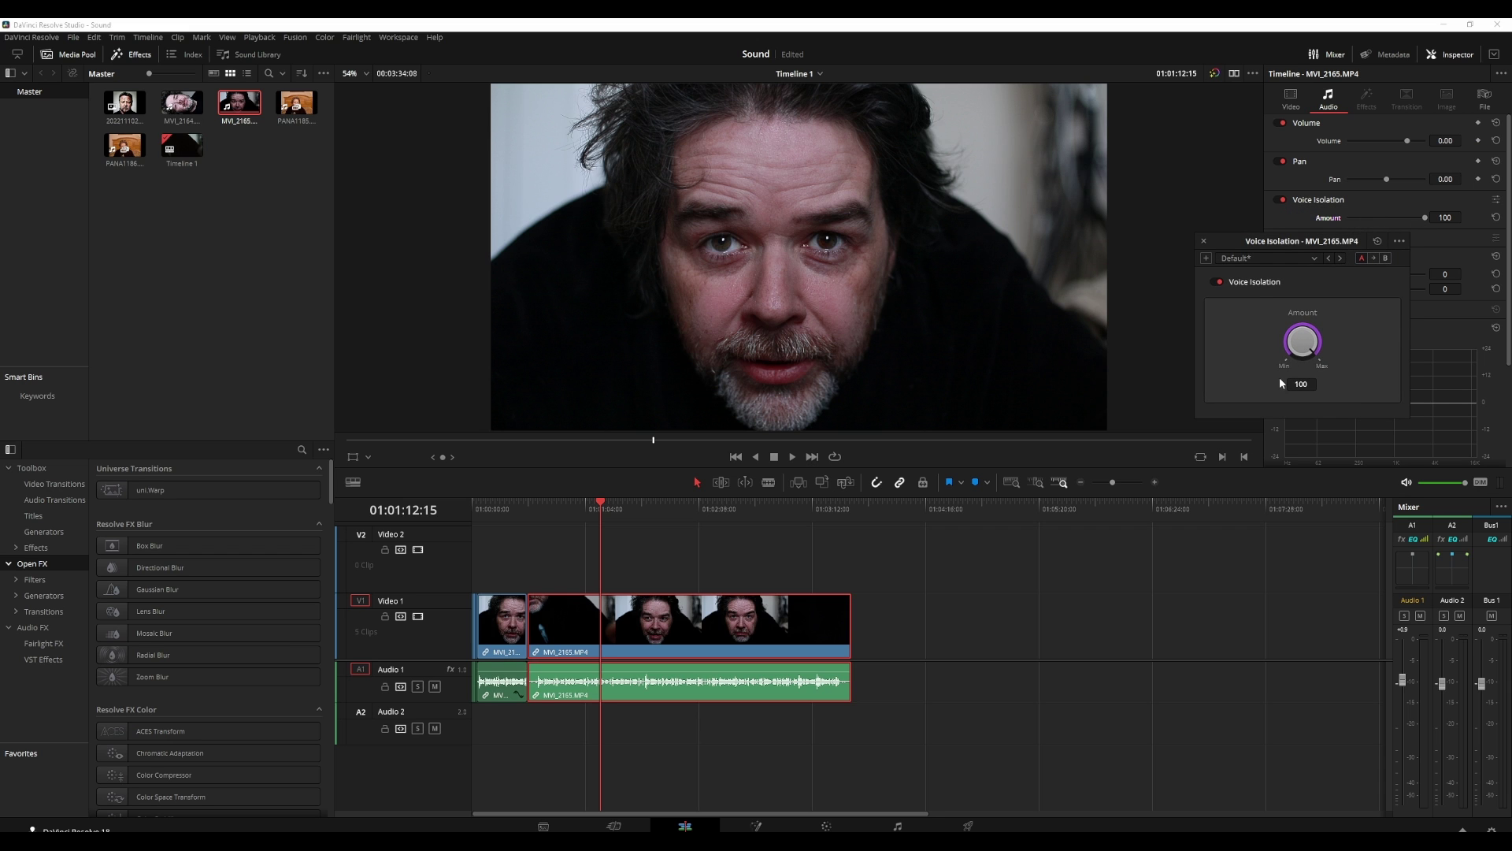
left_click_drag(1301, 355, 1264, 349)
left_click_drag(1304, 355, 1333, 331)
left_click(1206, 258)
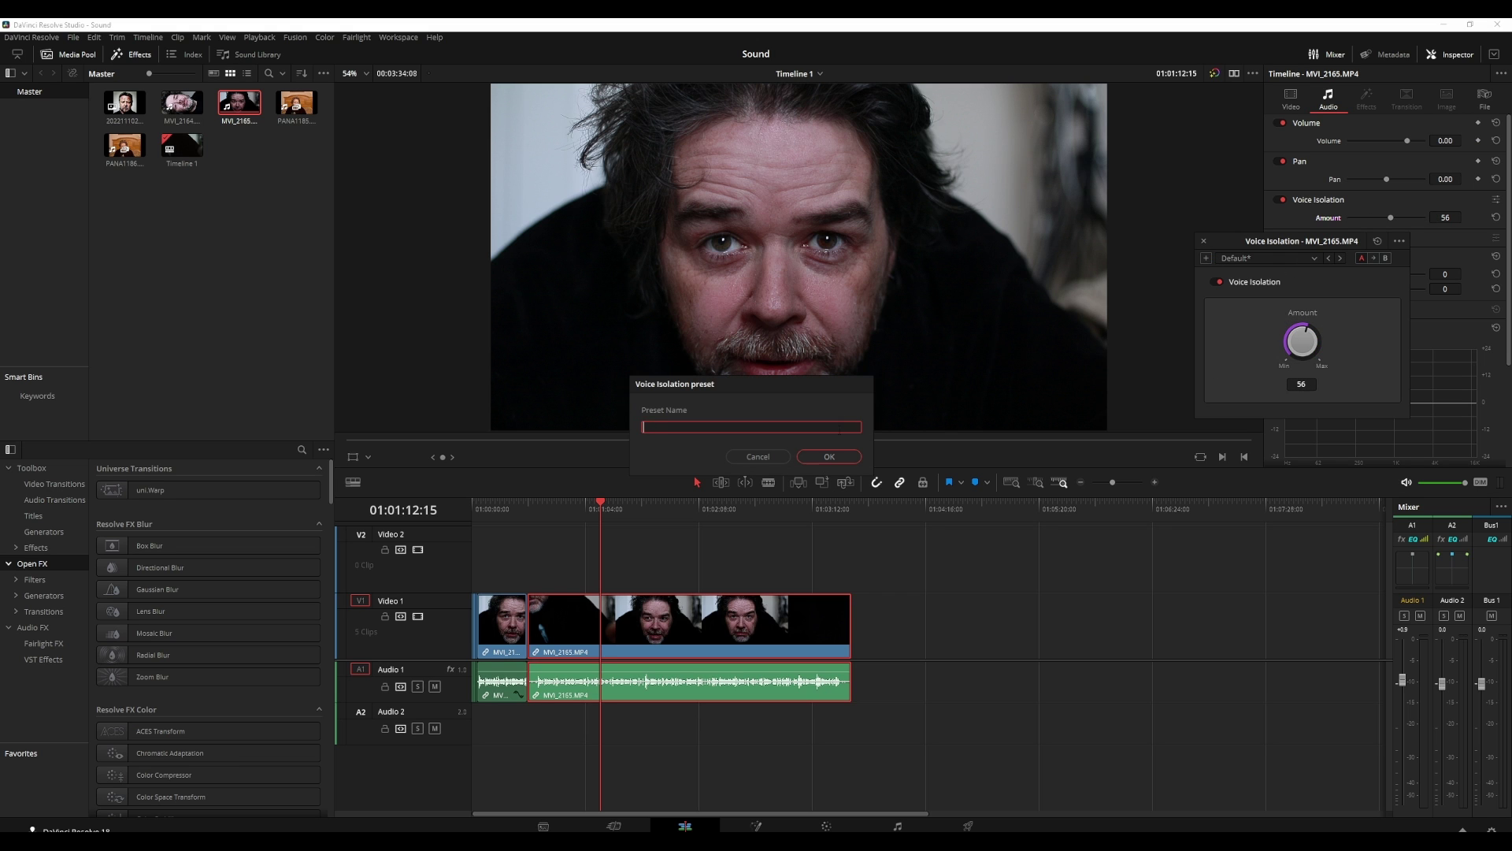
left_click(758, 459)
left_click_drag(1323, 349, 1412, 351)
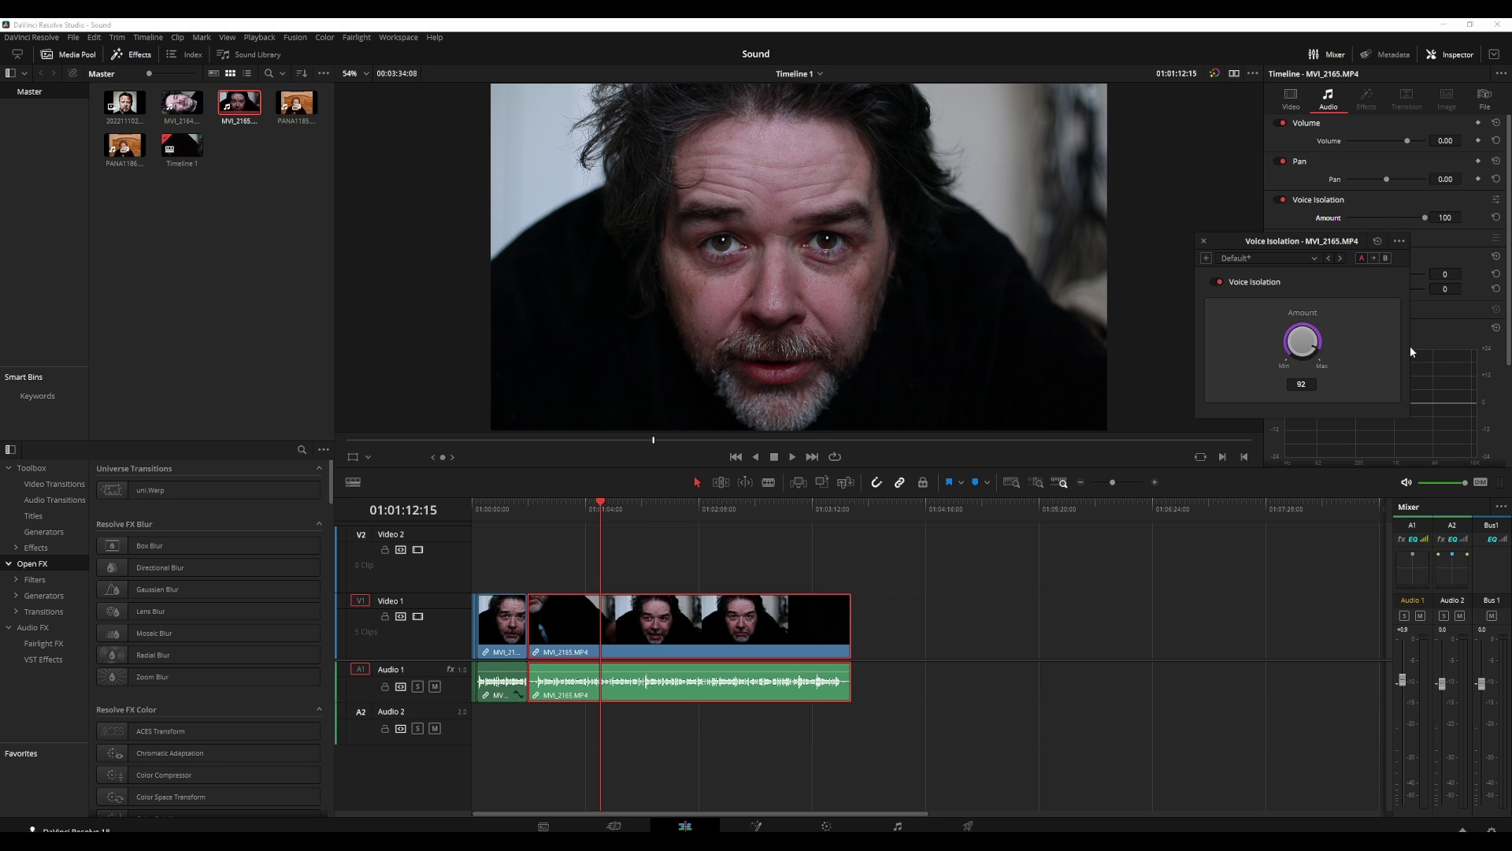
mouse_move(1248, 362)
left_mouse_down()
mouse_move(1232, 357)
mouse_move(1257, 347)
left_mouse_up()
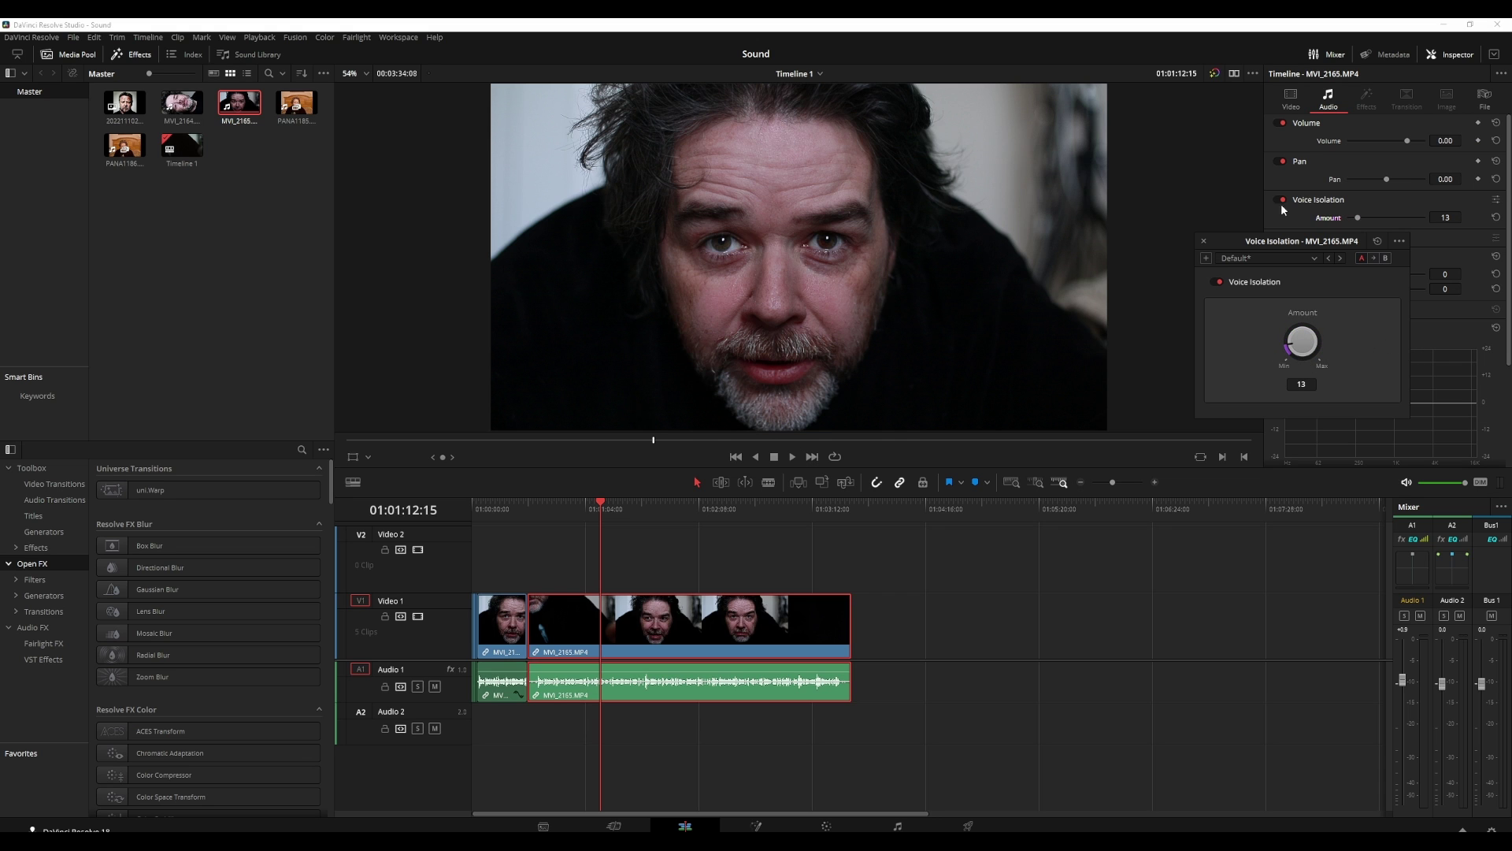
left_click(1204, 242)
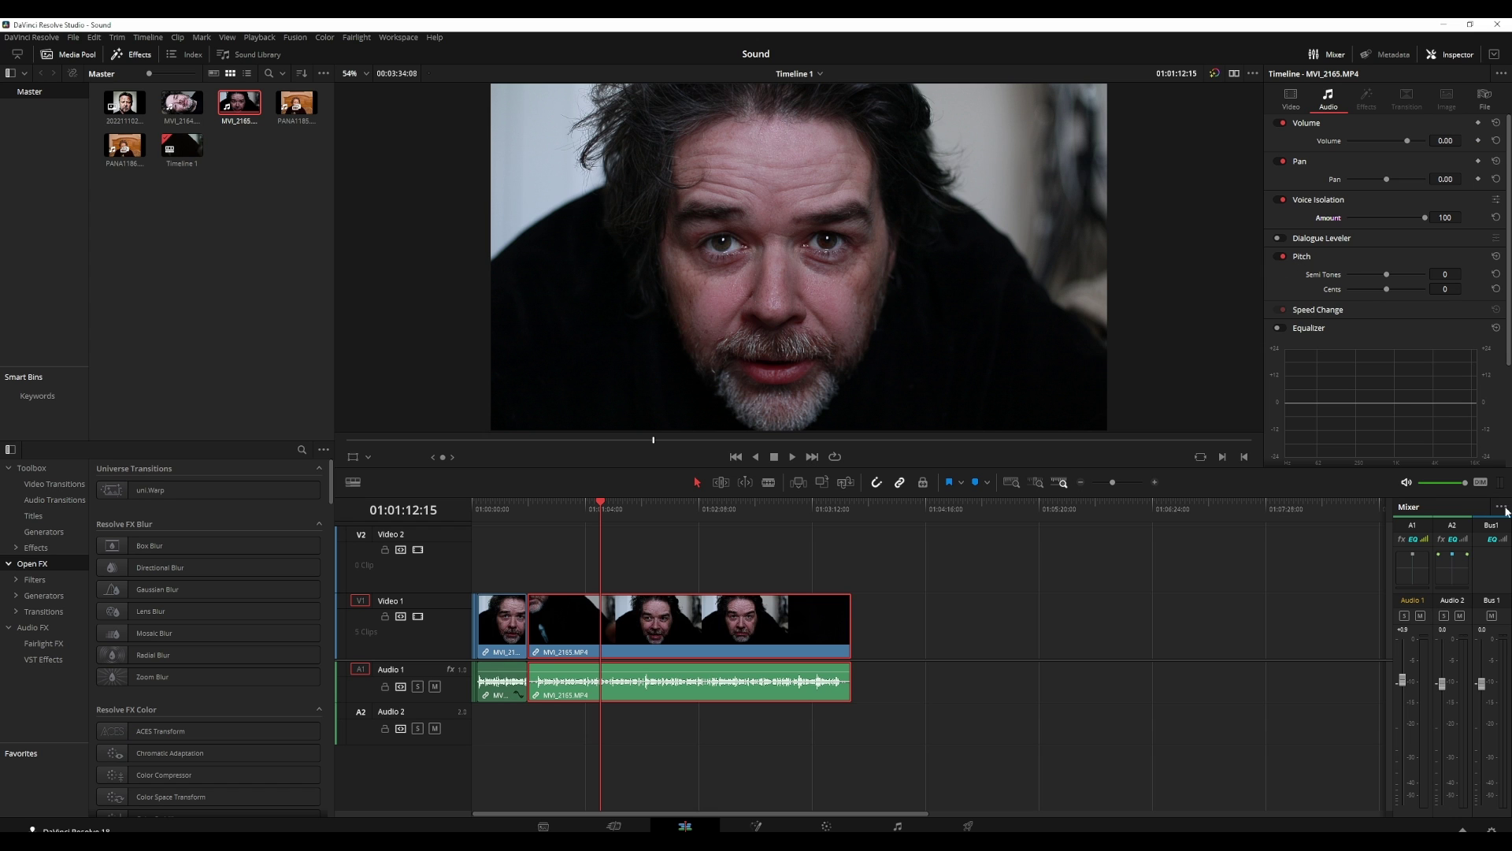
Step: Play from 01:00:59:08, sweeping Voice Isolation amount from 100 to 0 and back, then switch it off
left_click(576, 514)
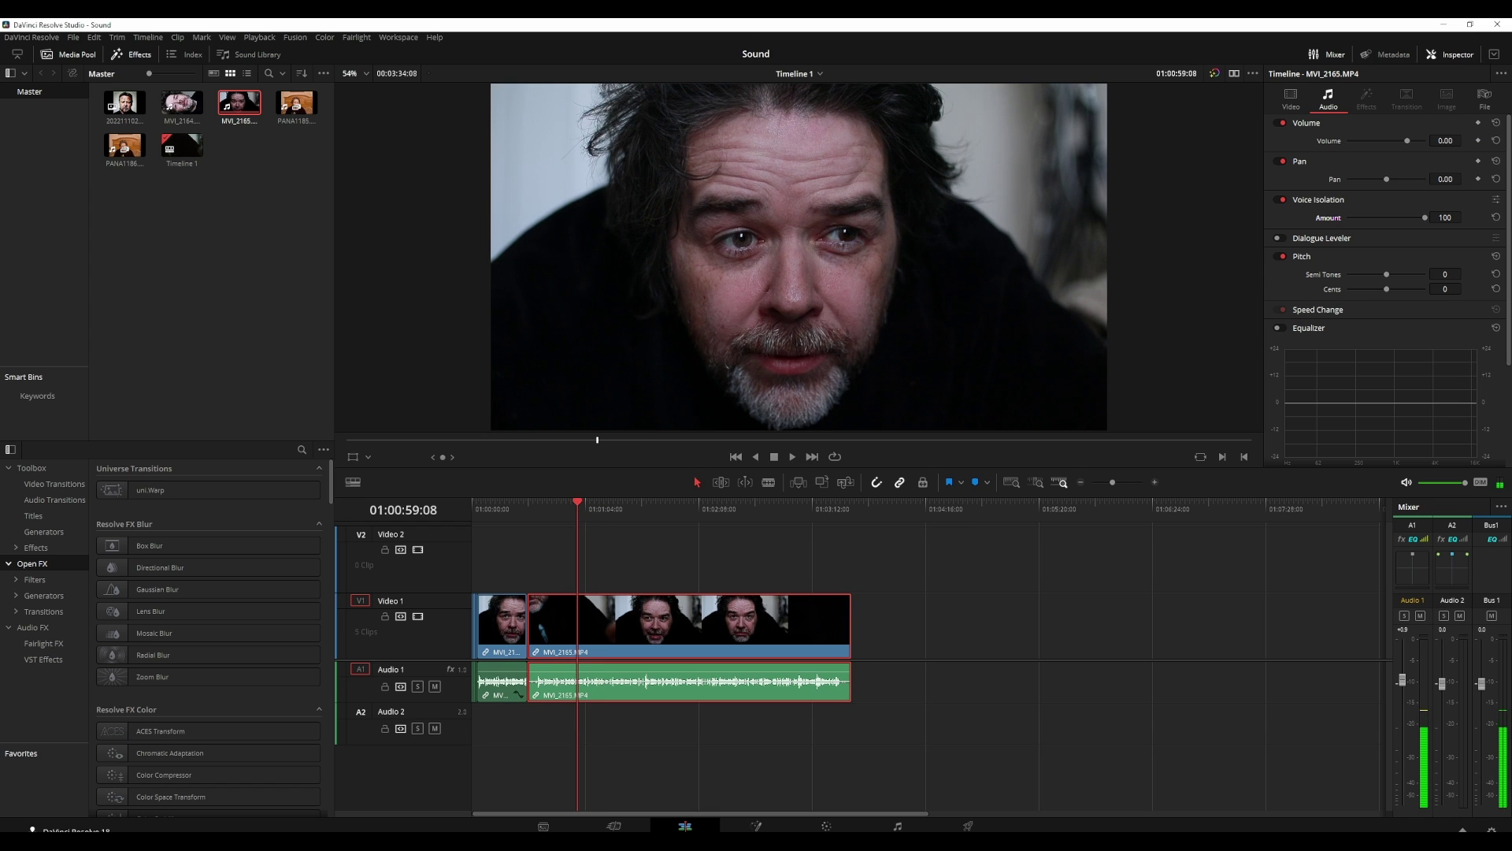
left_click(792, 457)
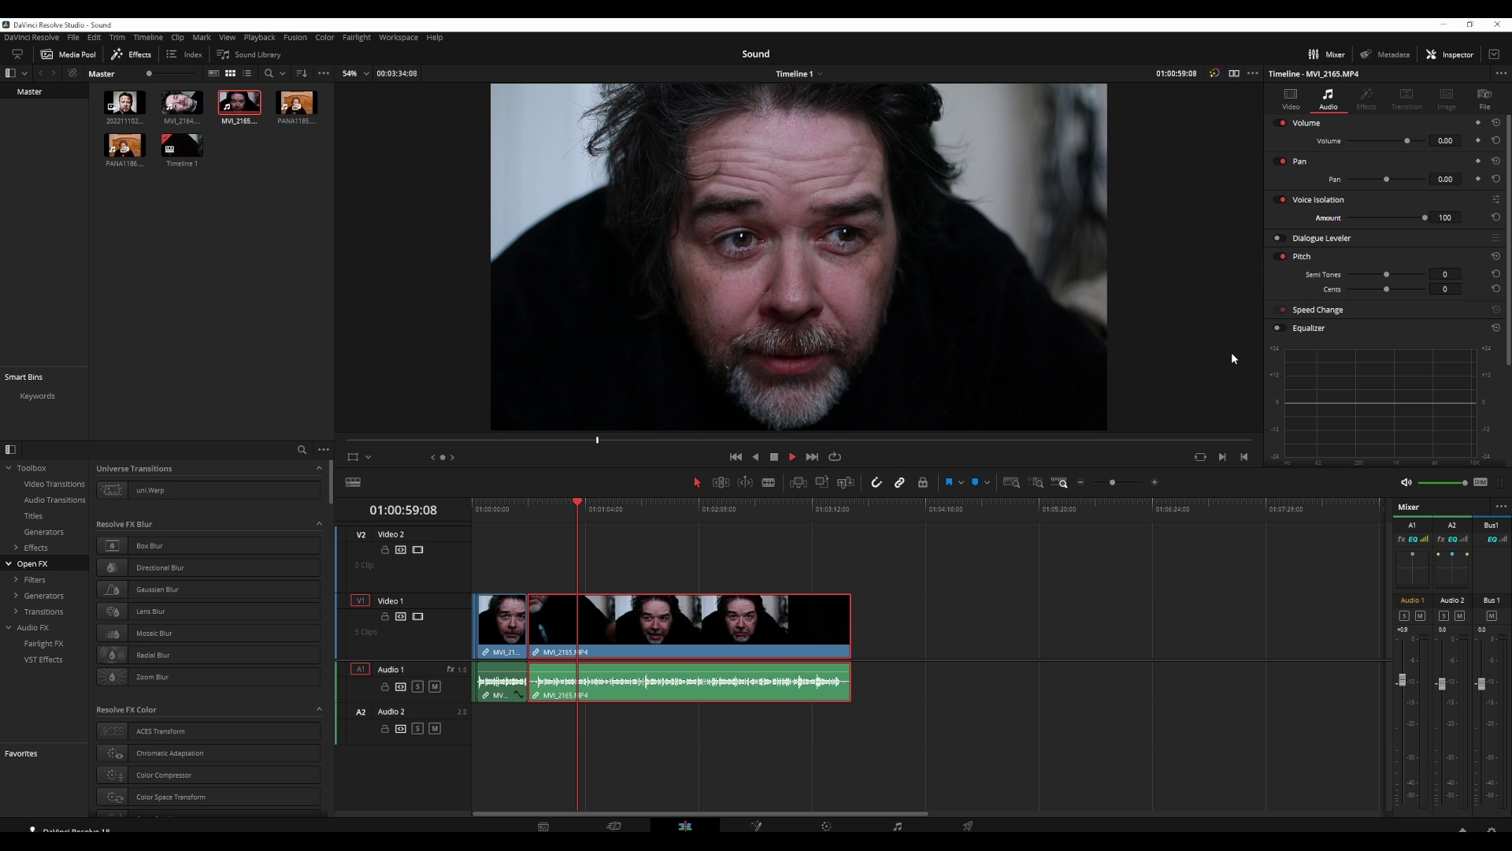
left_click_drag(1434, 217, 1345, 223)
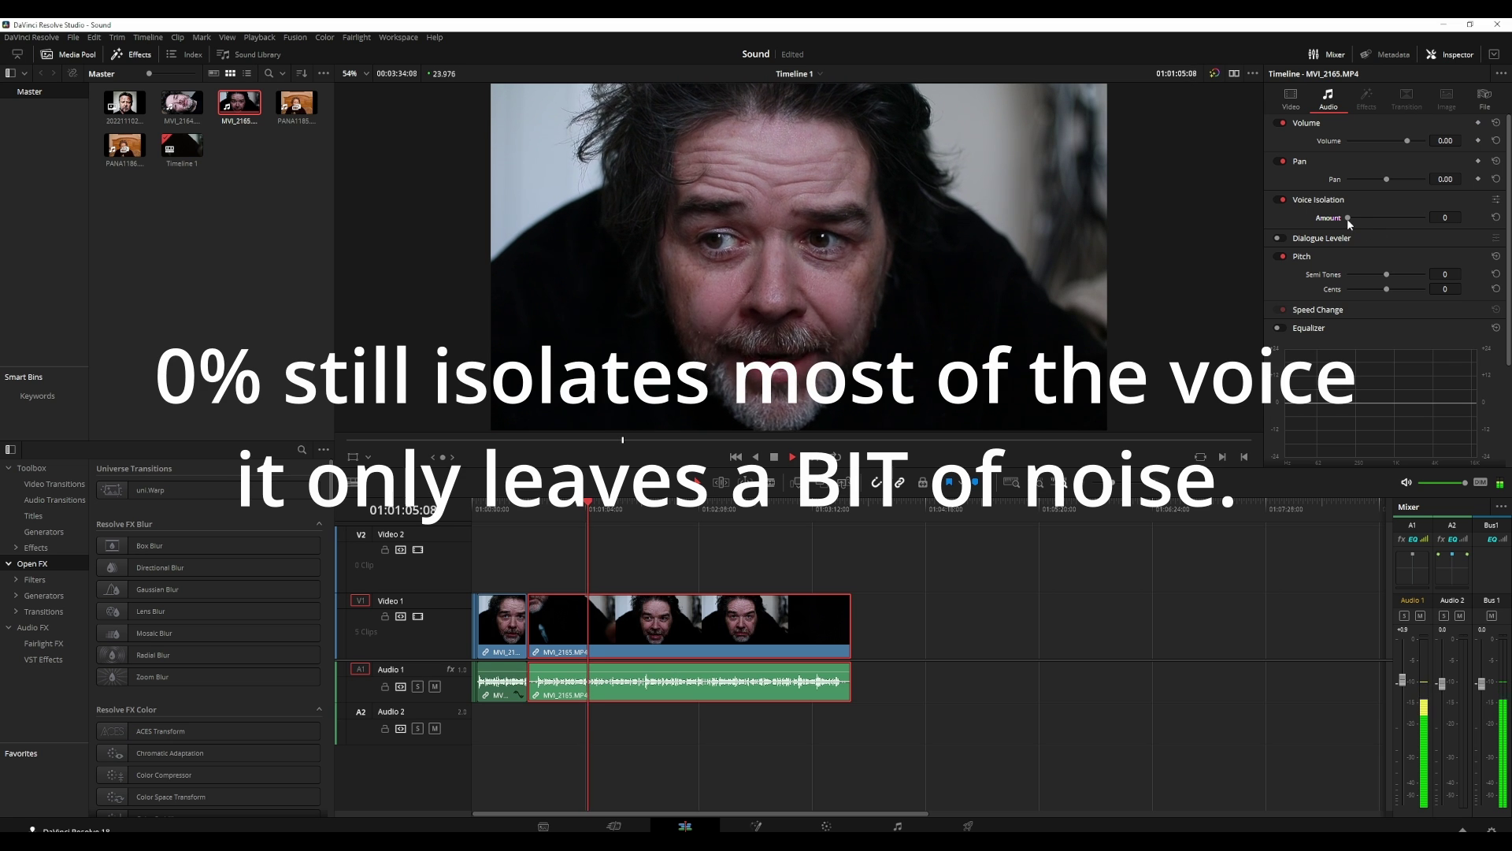
left_click_drag(1348, 219, 1458, 263)
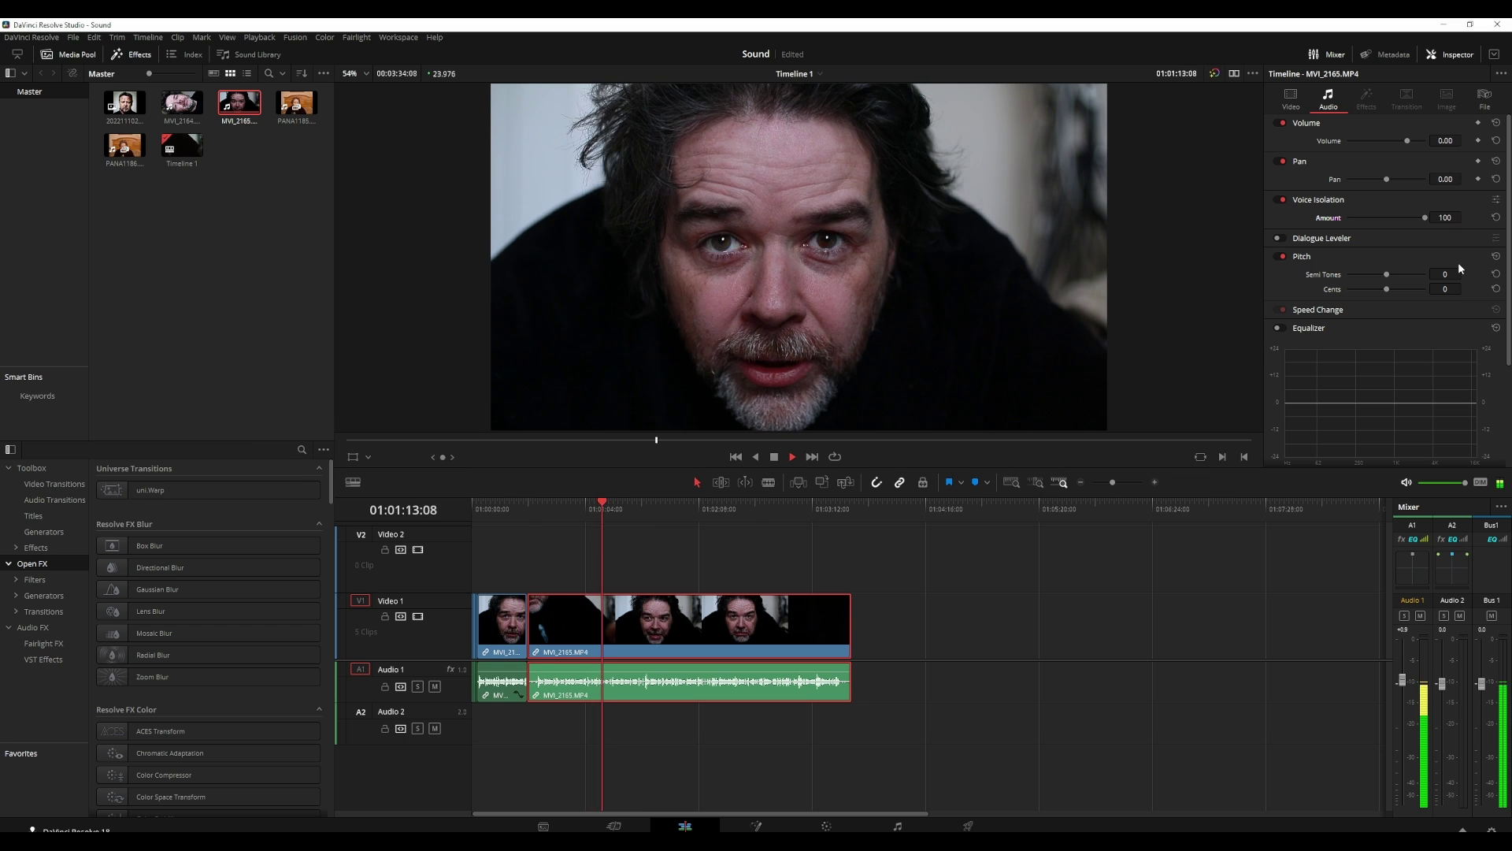
left_click(1282, 200)
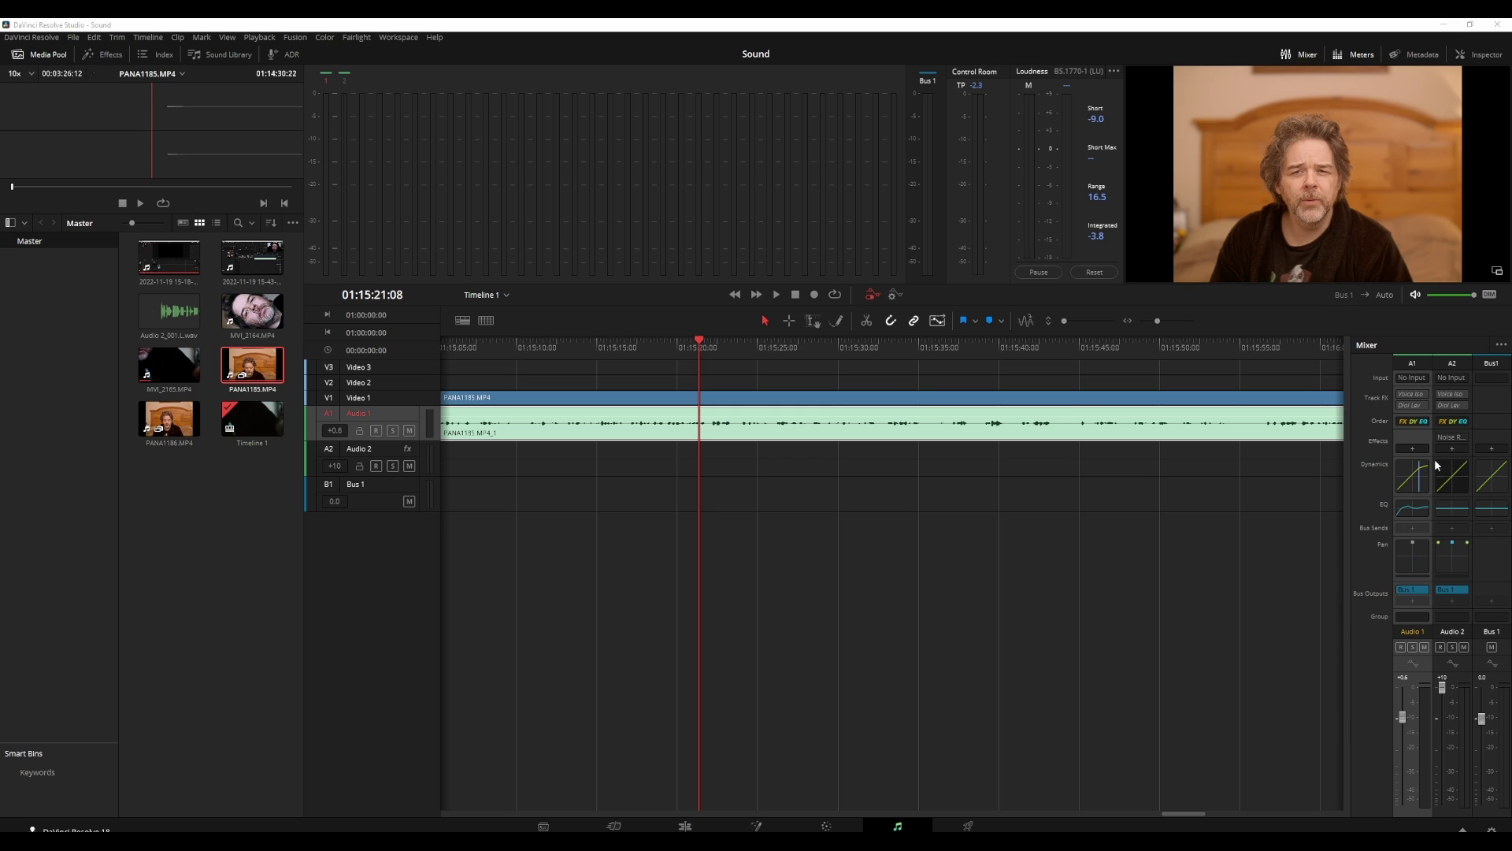
Step: Add a Noise Reduction effect to the Audio 1 track and move its window to the upper left
left_click(1414, 448)
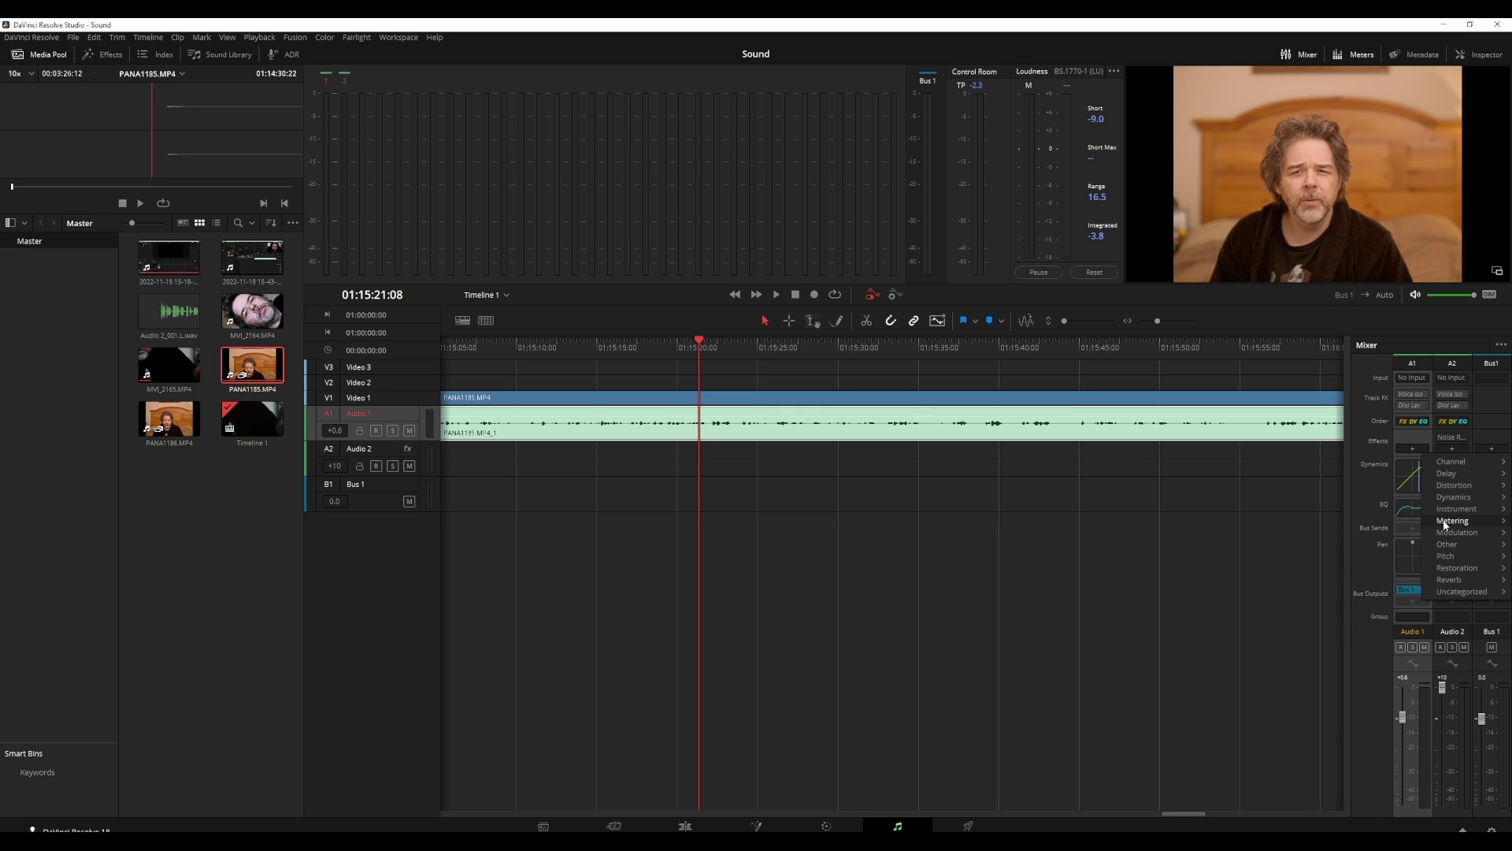
mouse_move(1447, 568)
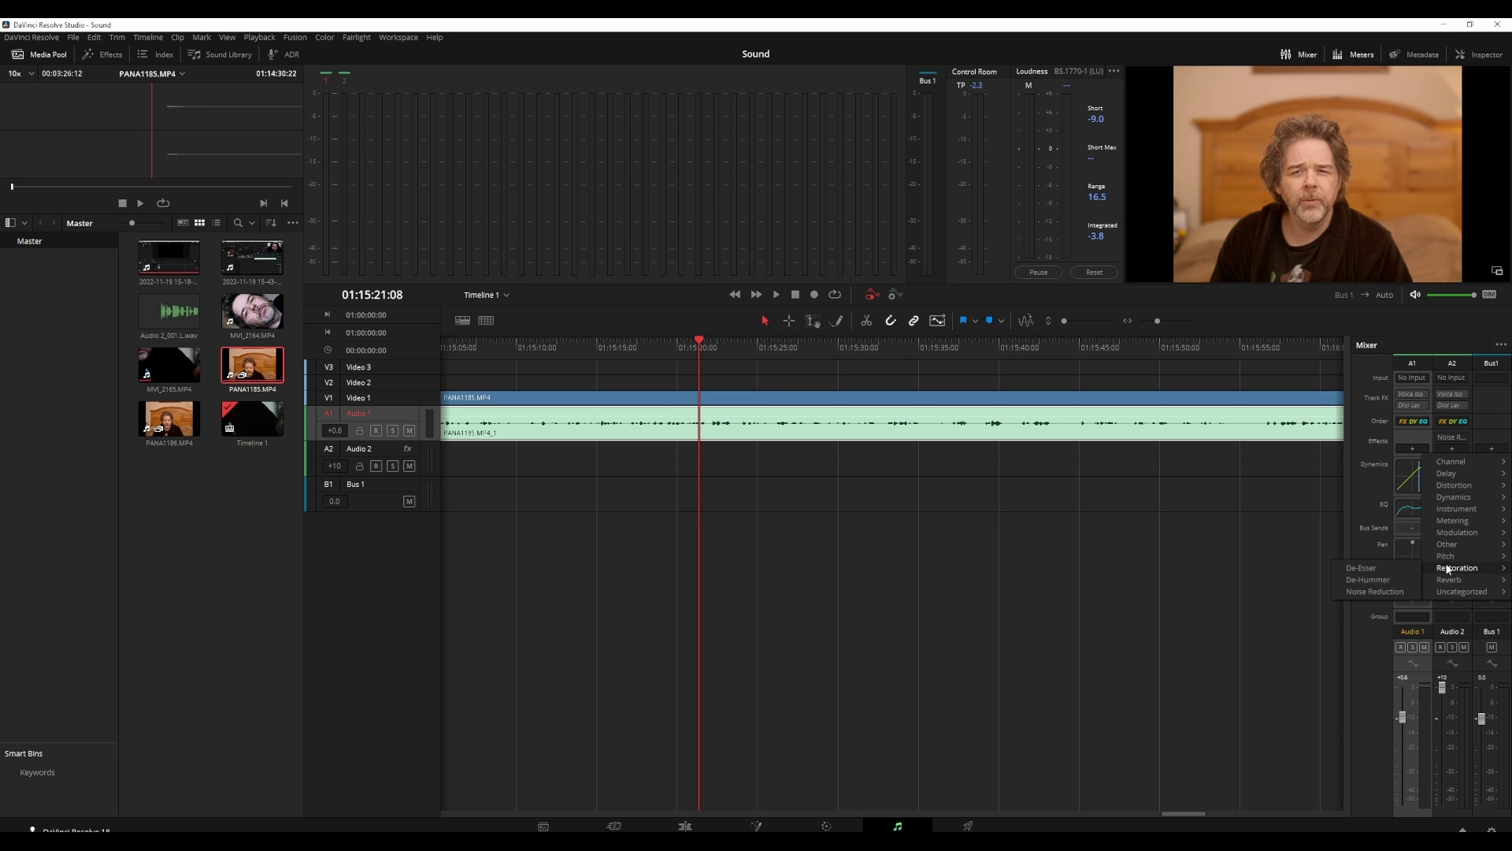
left_click(1384, 592)
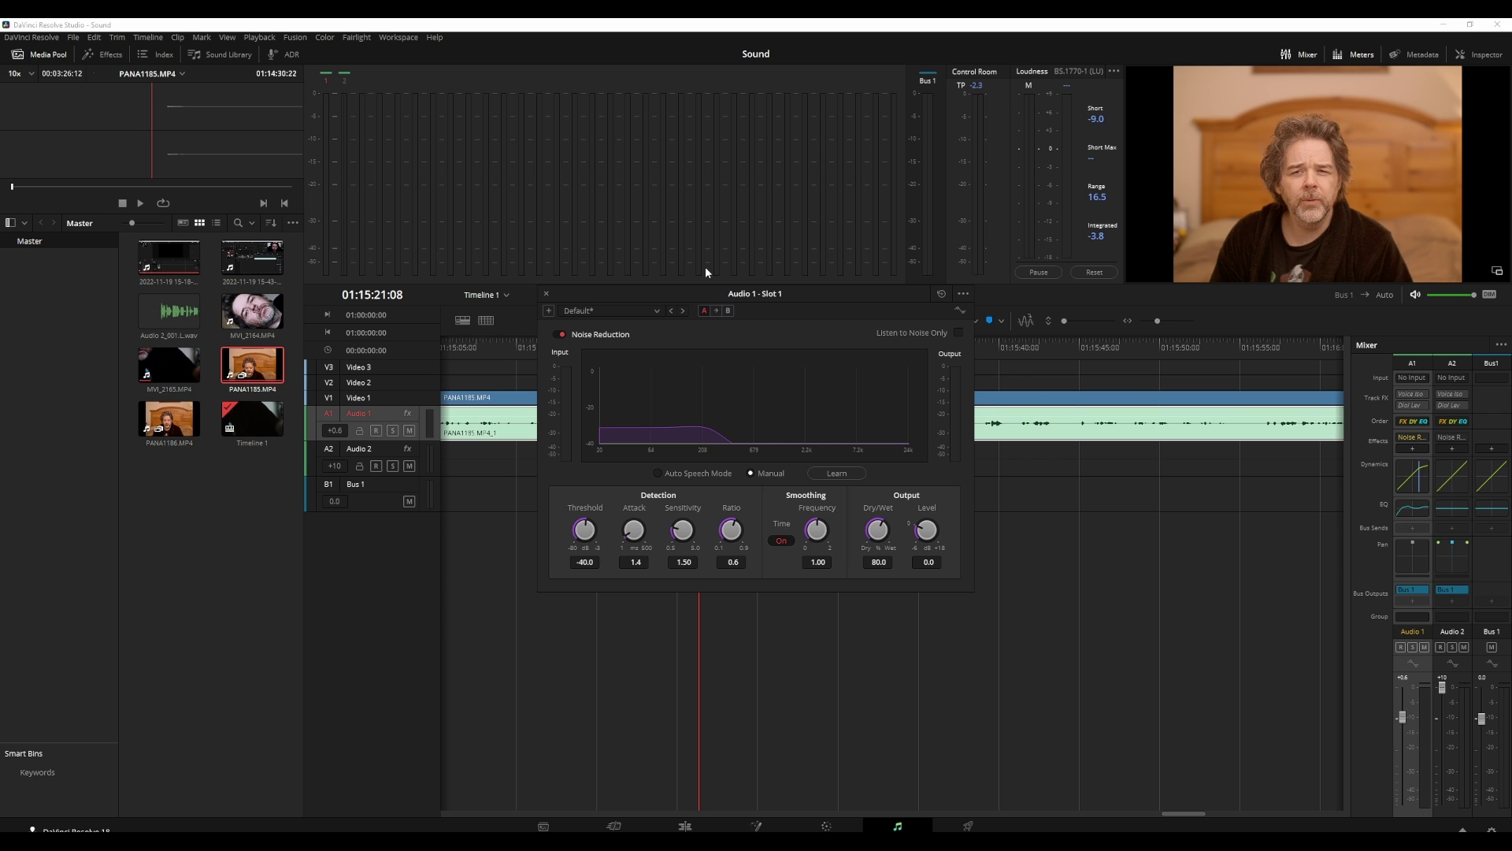
left_click_drag(757, 293, 285, 162)
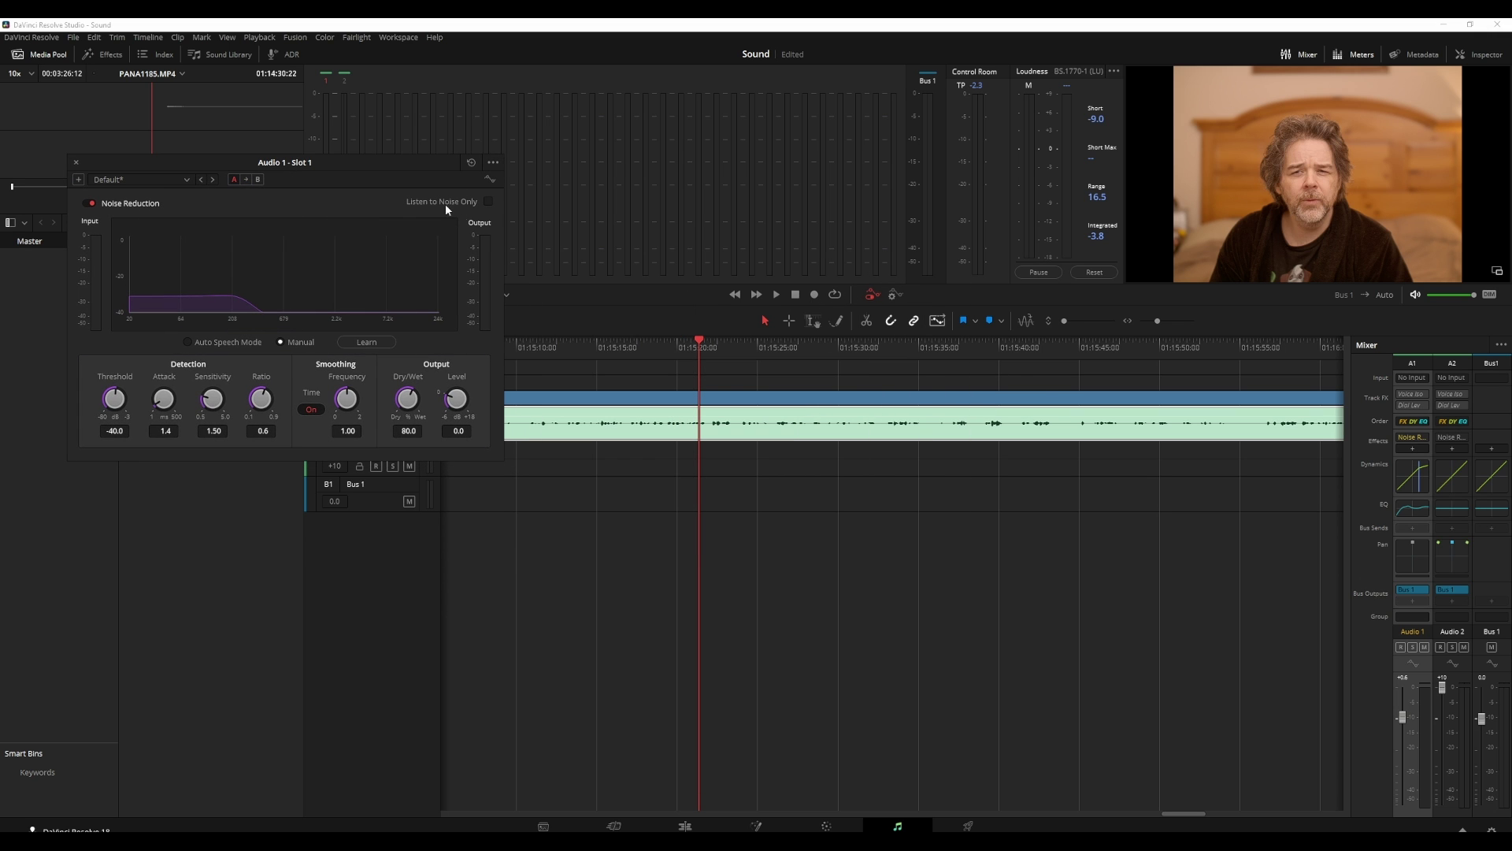
Step: Play the track twice to audition the Noise Reduction result
left_click(777, 295)
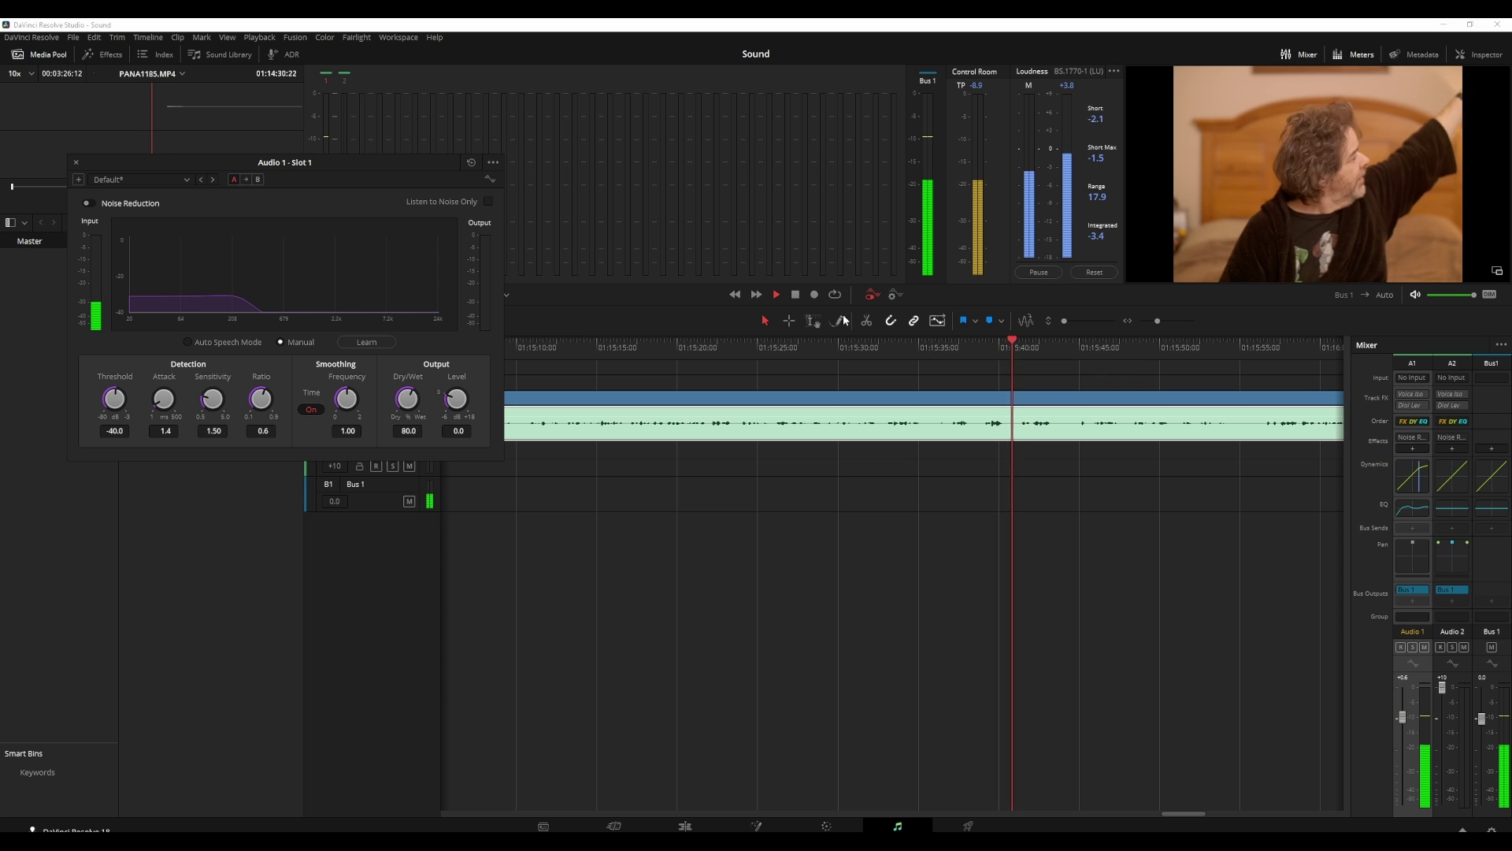
left_click(796, 294)
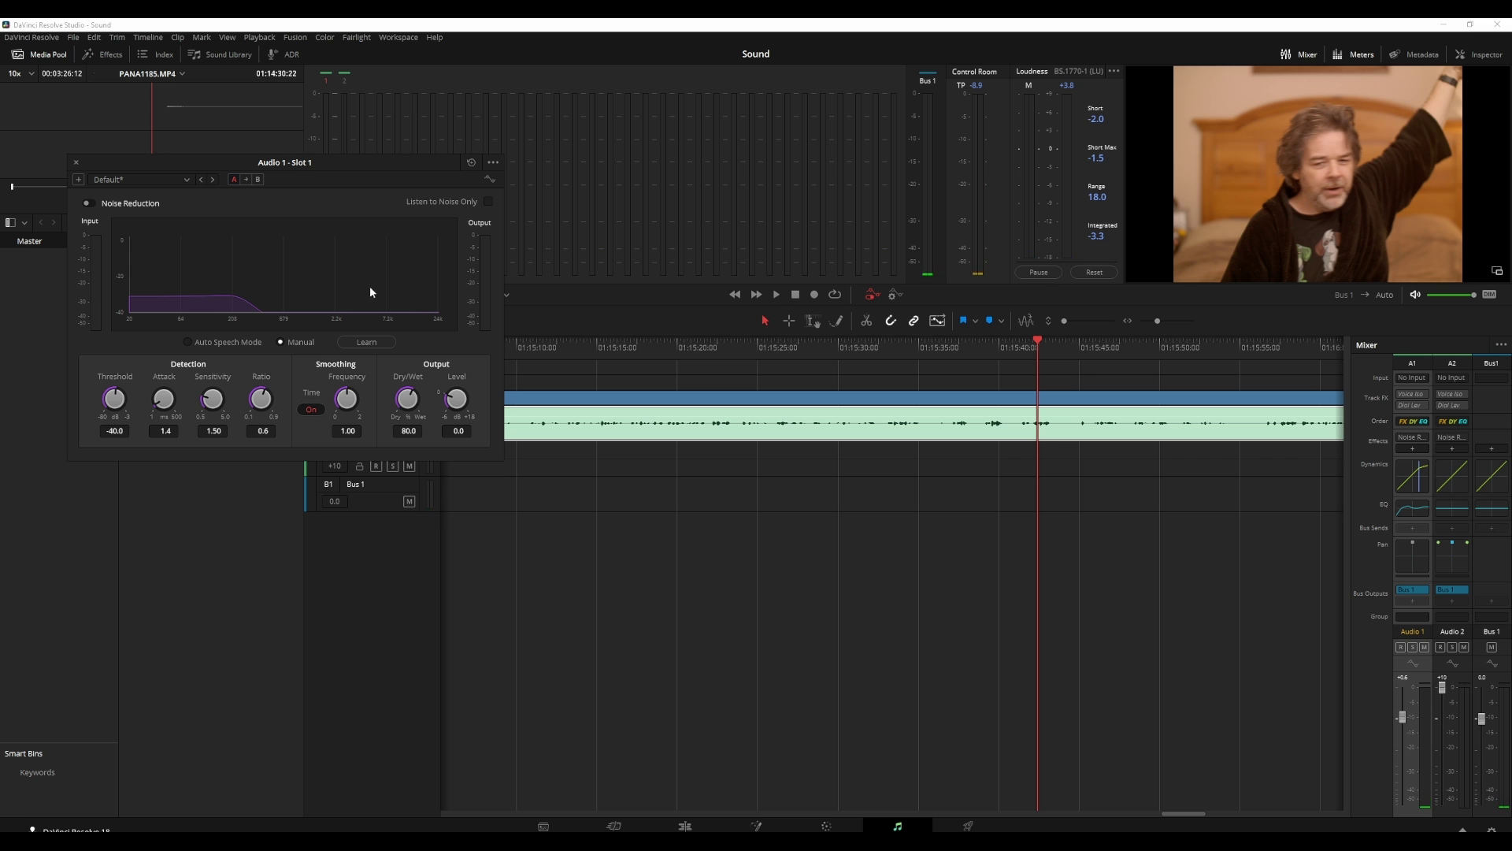
left_click_drag(394, 171, 432, 167)
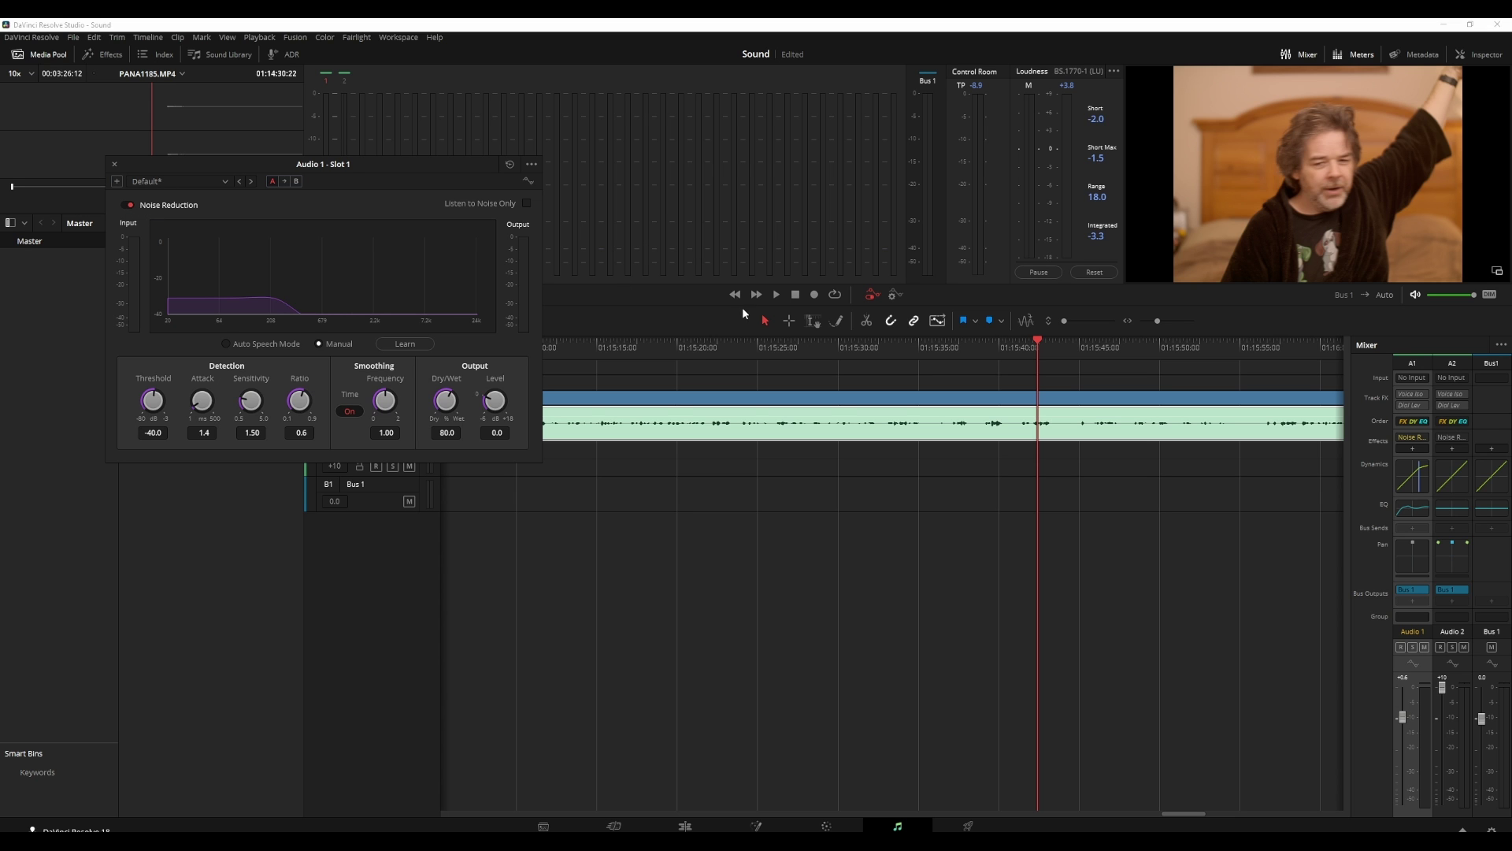
left_click(777, 295)
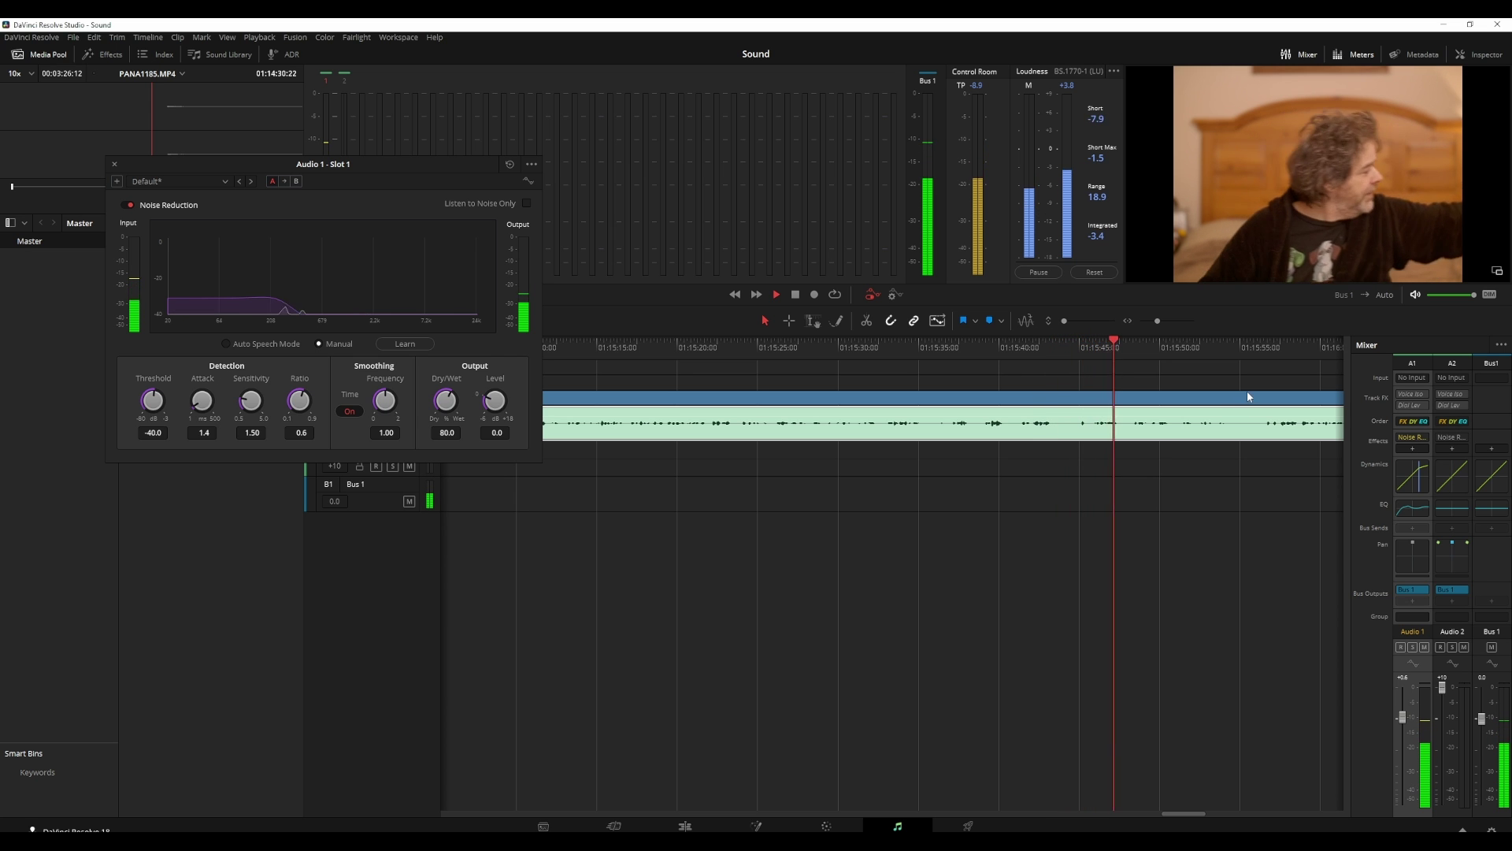
key("space")
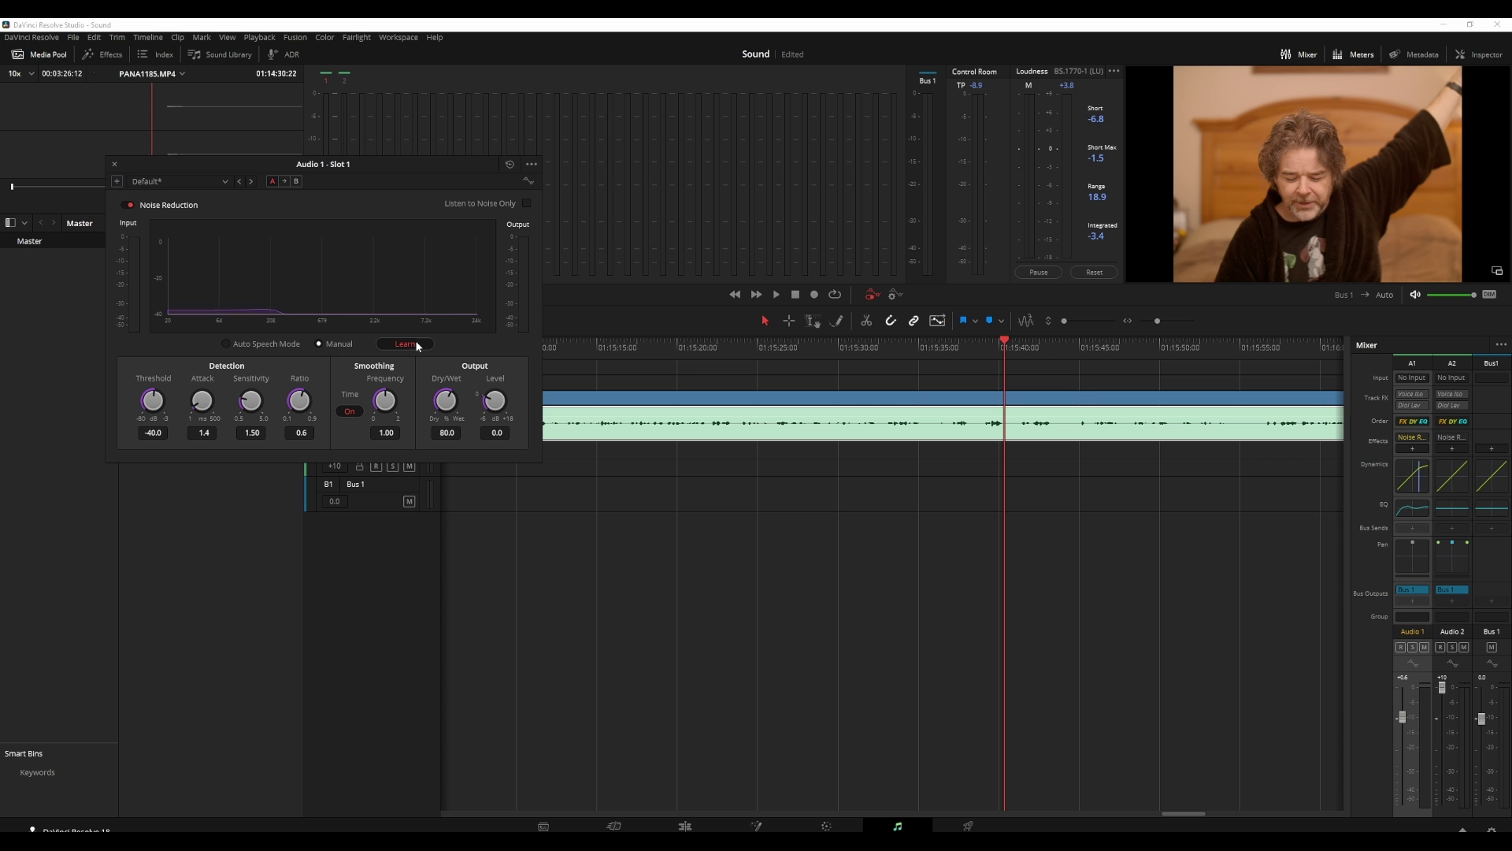
Step: Re-listen to the cleaned audio from about 01:15:36, then scrub back to about 01:15:40
left_click(942, 345)
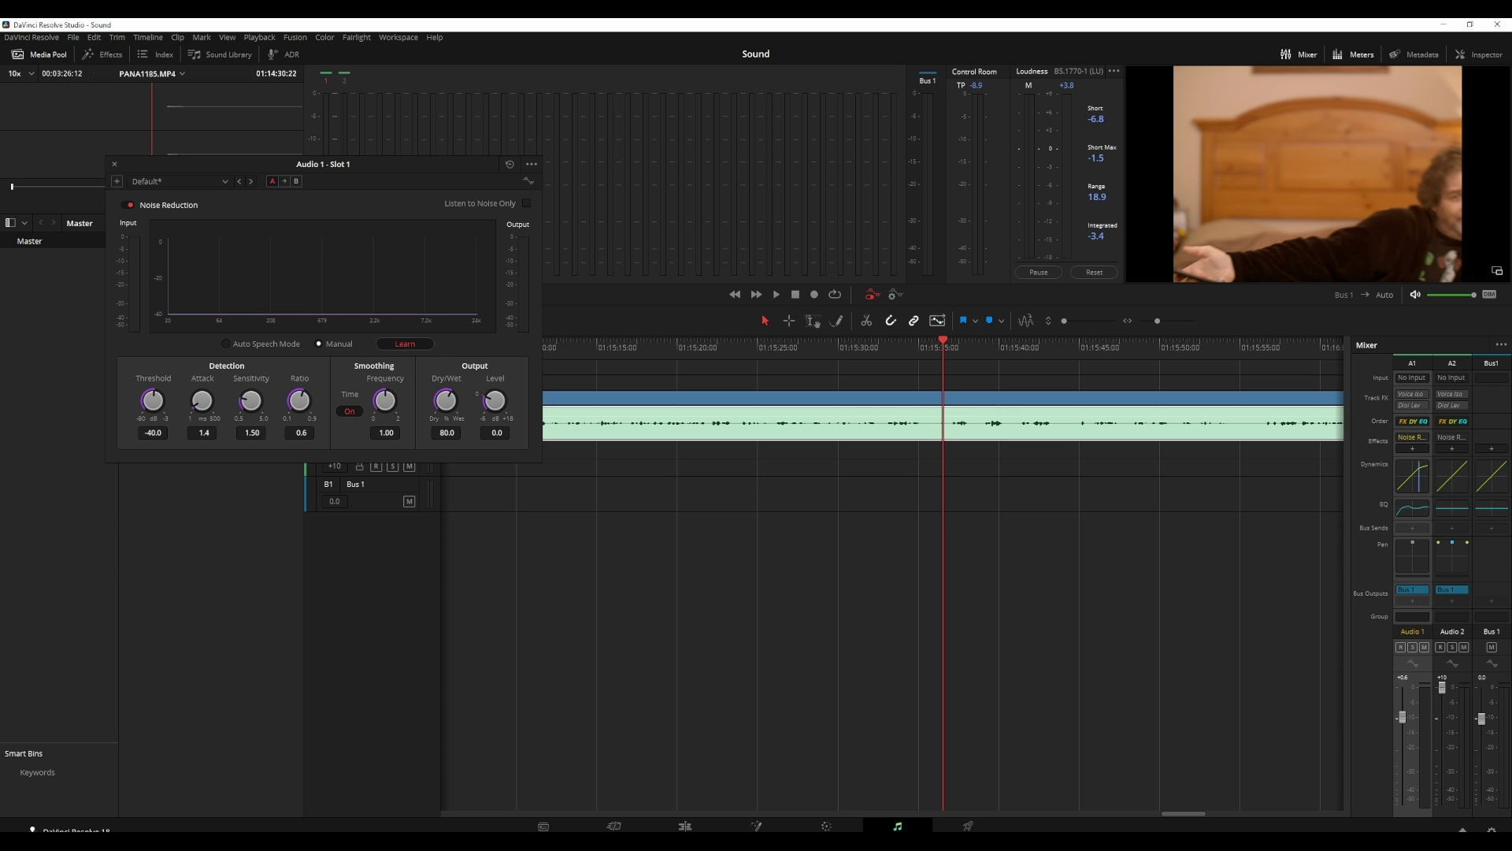
key("space")
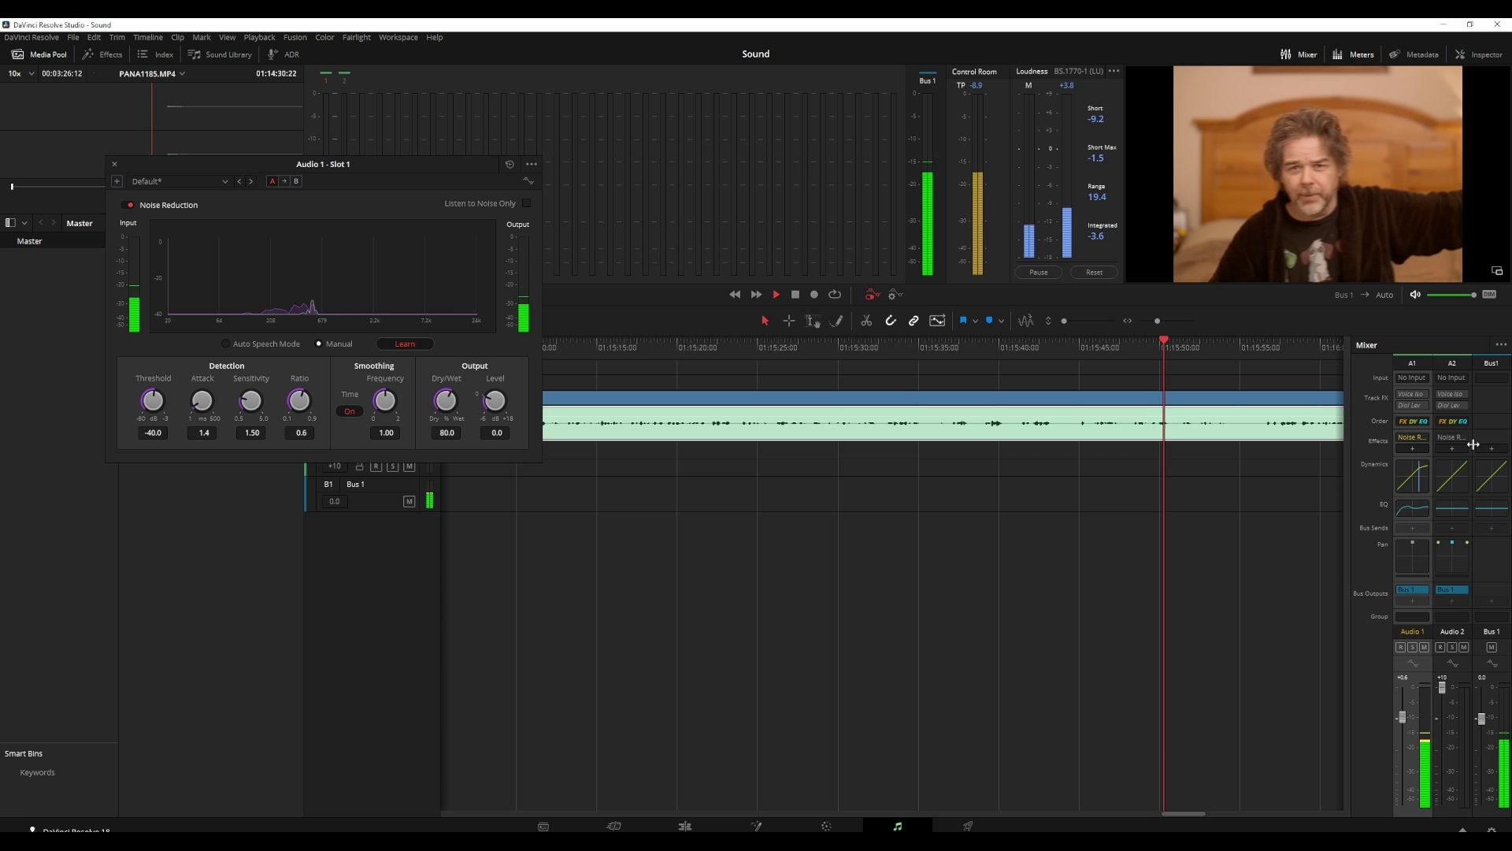
key("space")
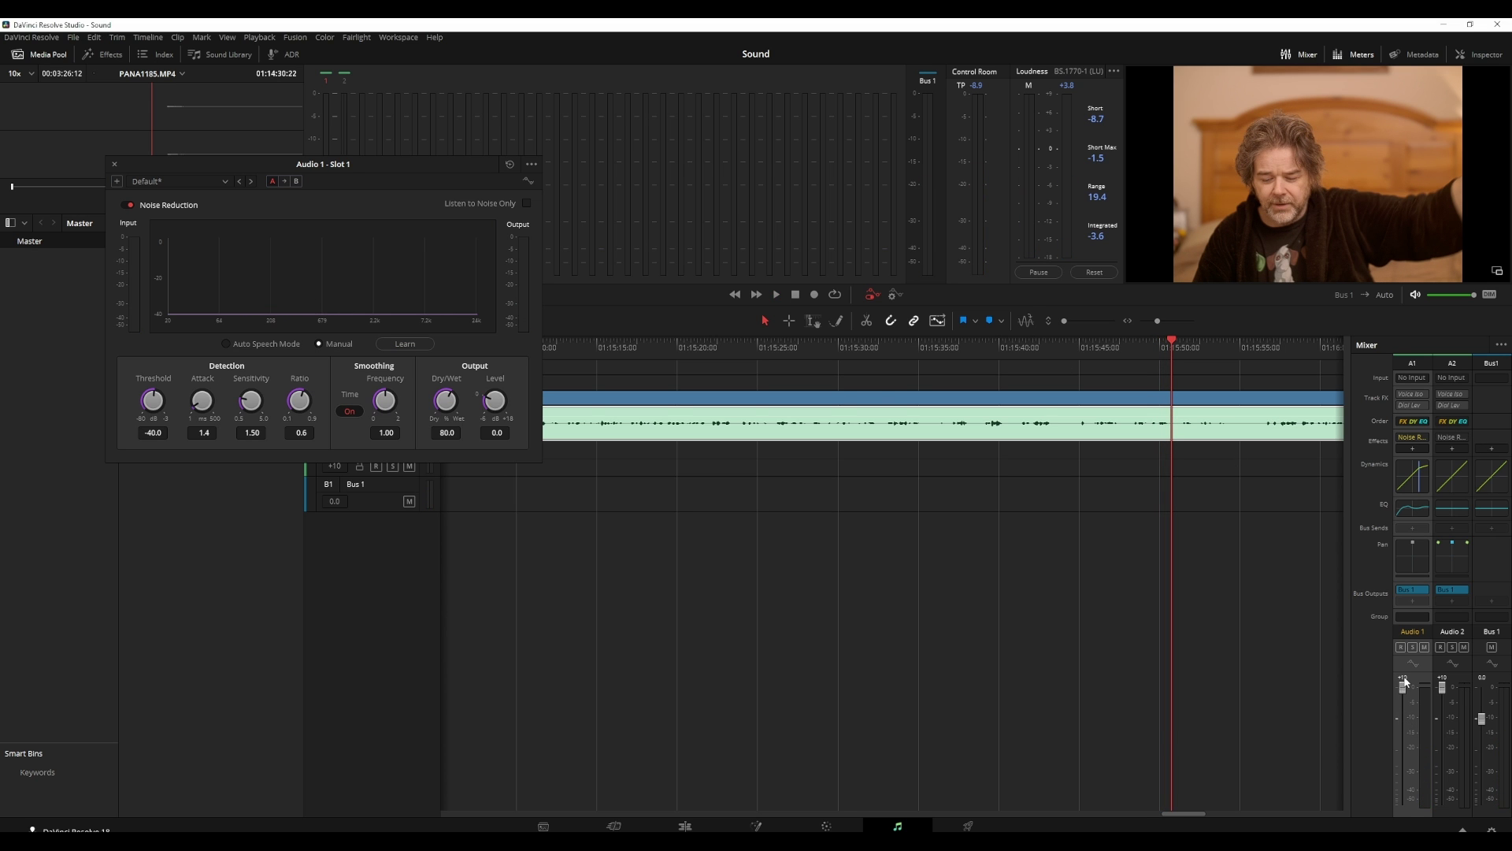
key("space")
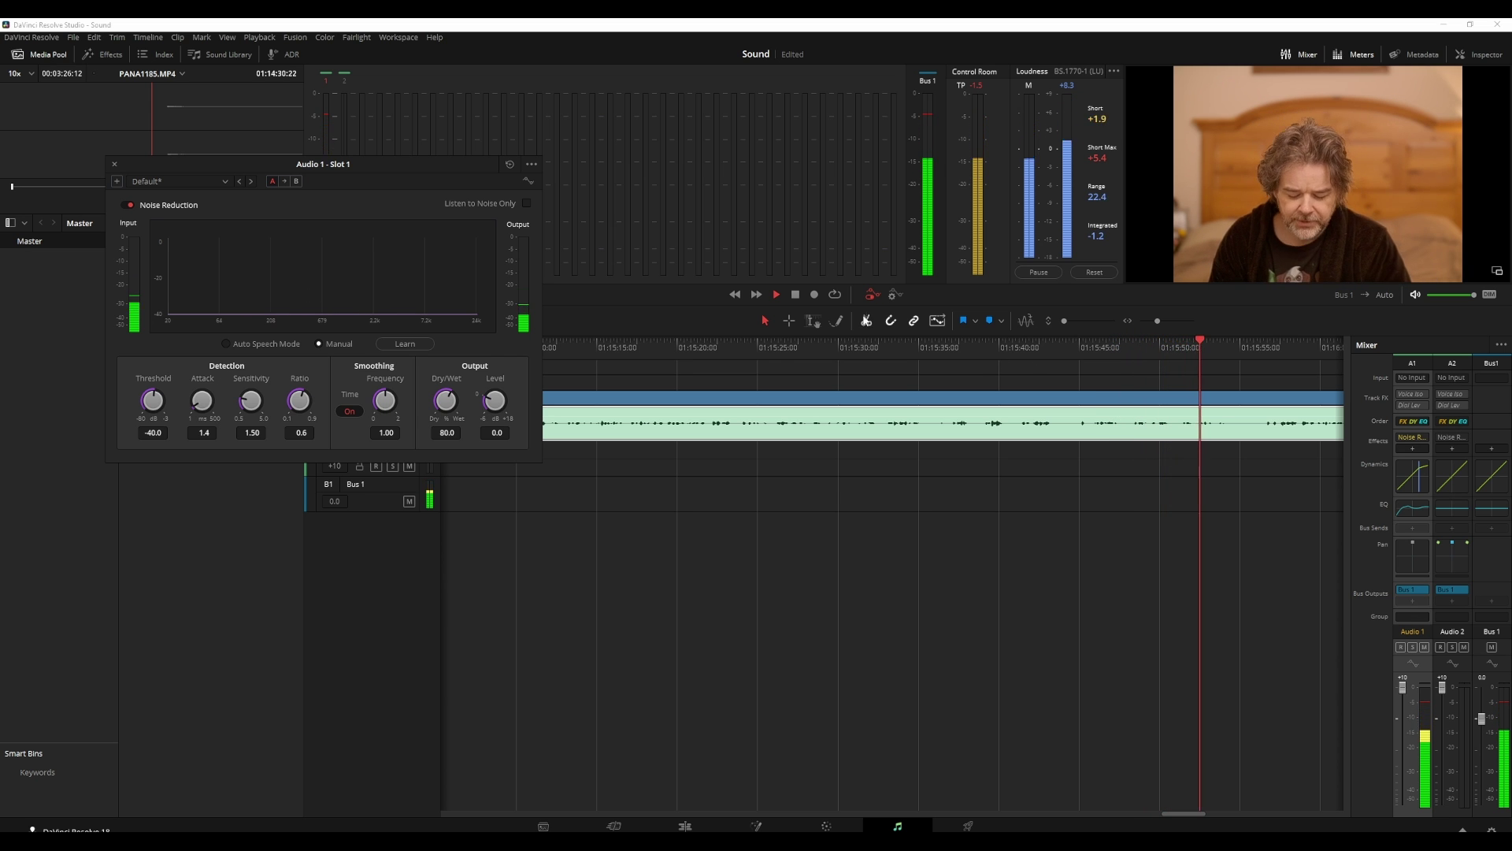
key("space")
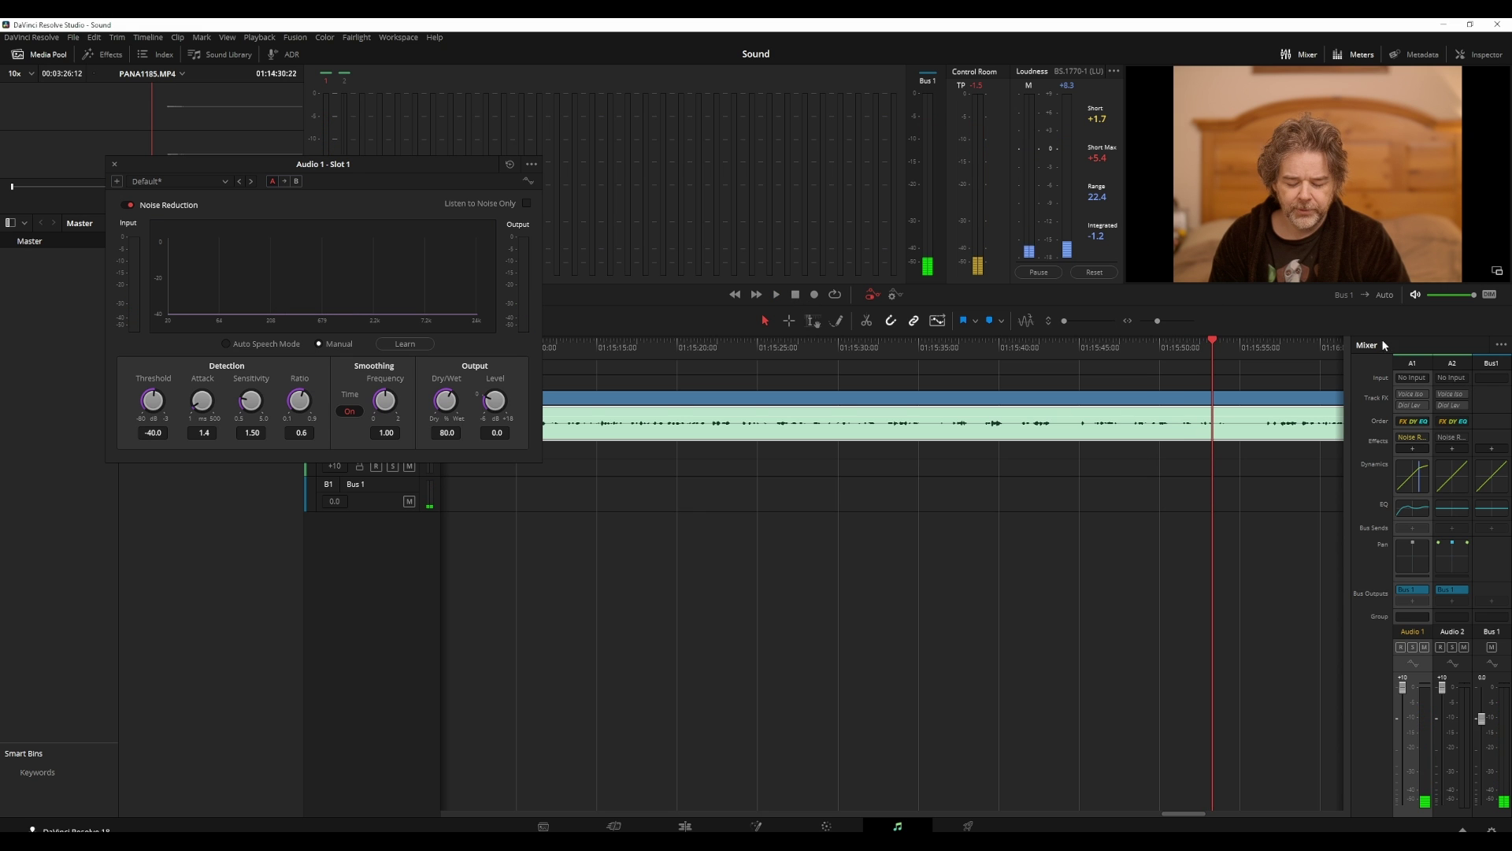
left_click_drag(1080, 352, 1015, 357)
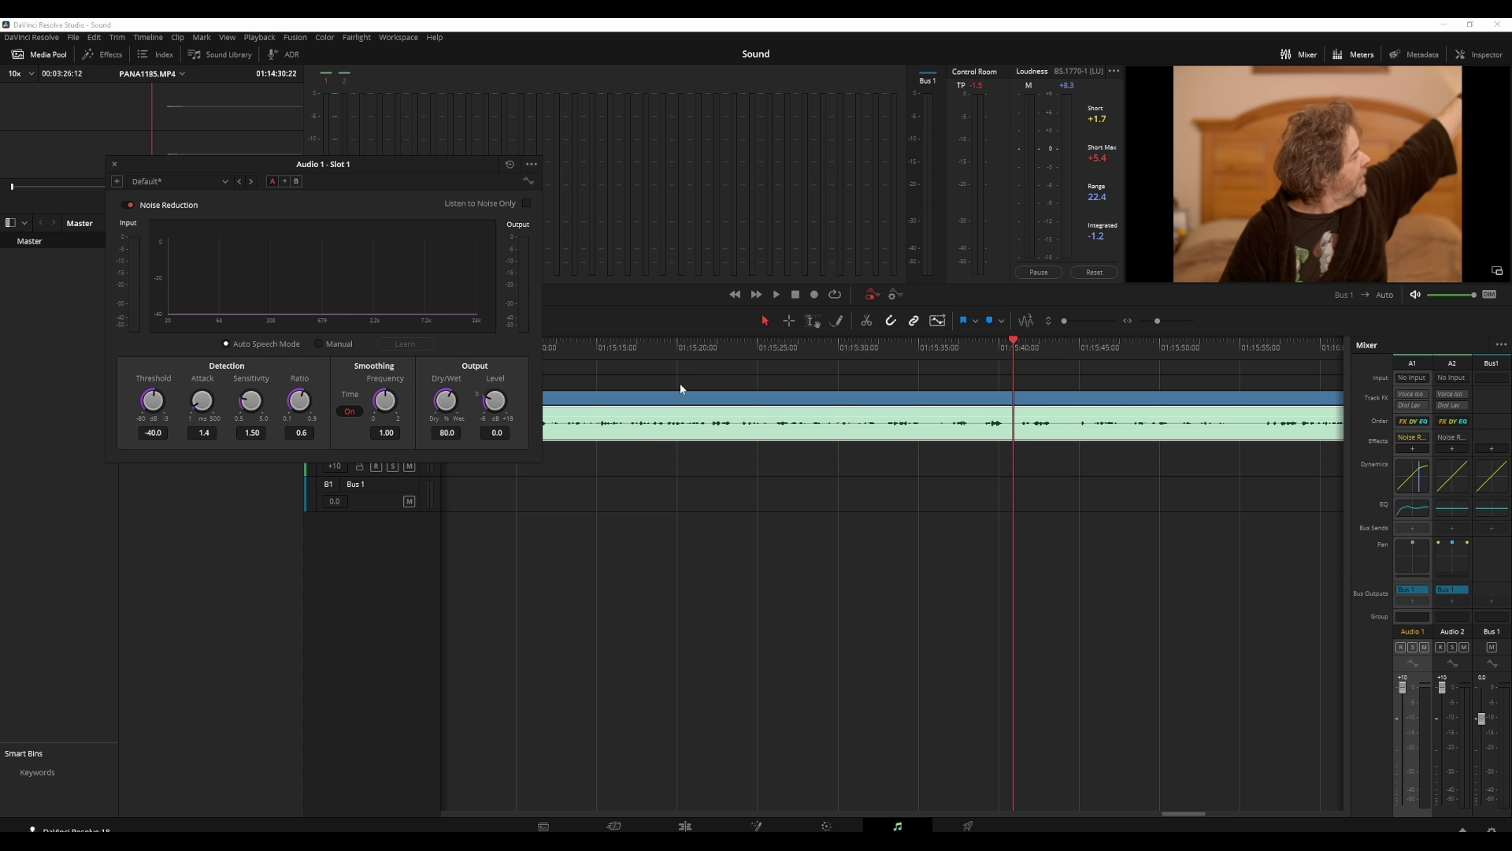
Step: Audition Auto Speech Mode, raise Dry/Wet to 96.1, and replay from an earlier point
key("space")
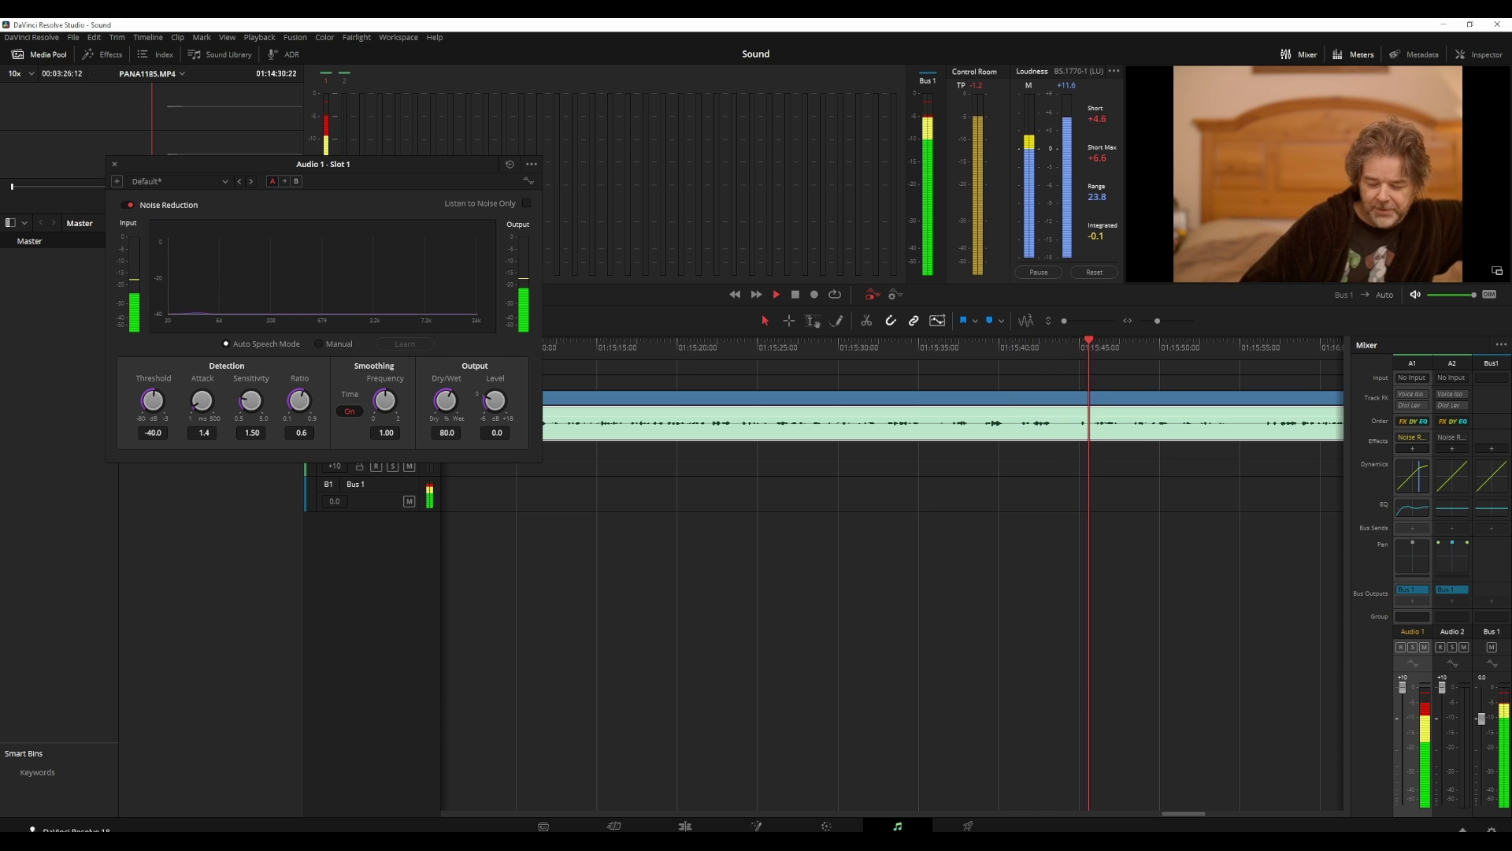
left_click(796, 295)
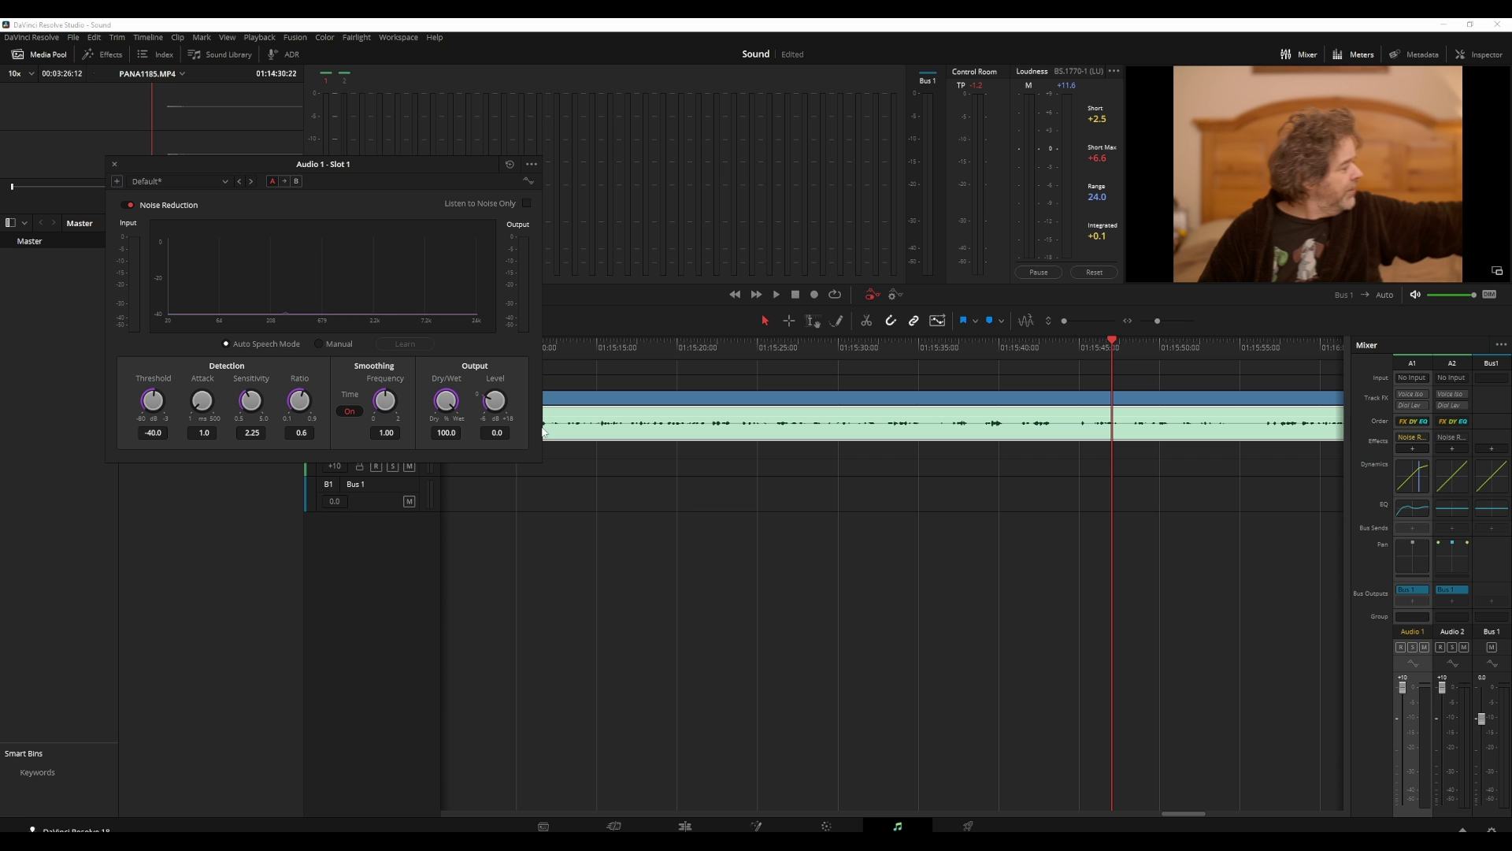
left_click_drag(522, 432, 900, 385)
left_click(1049, 351)
key("space")
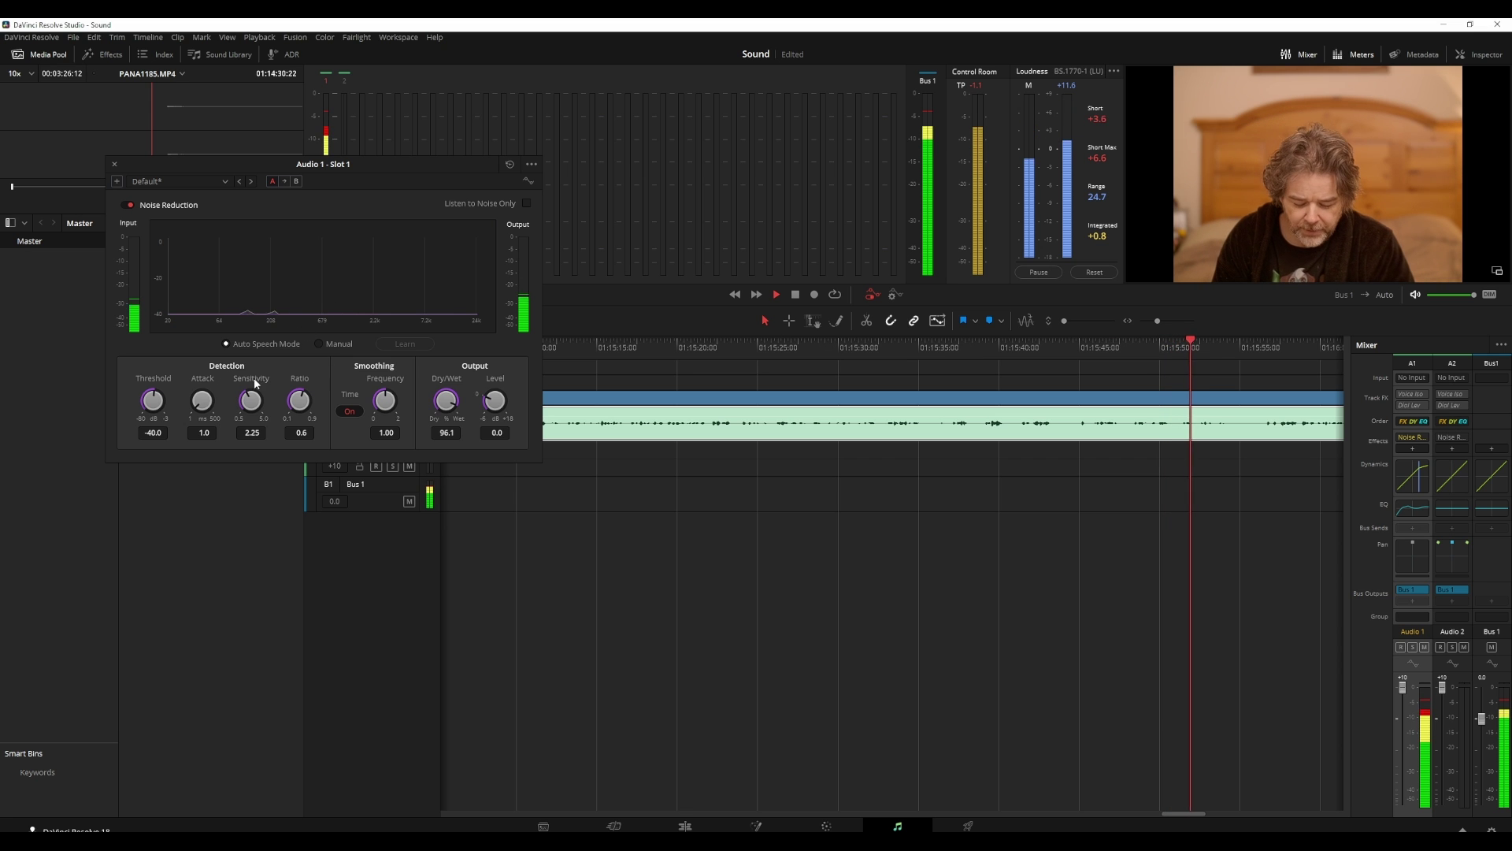
Step: Test and settle threshold at -42.1, attack back to 1.0, raise sensitivity, then close Noise Reduction
left_click_drag(174, 403, 202, 411)
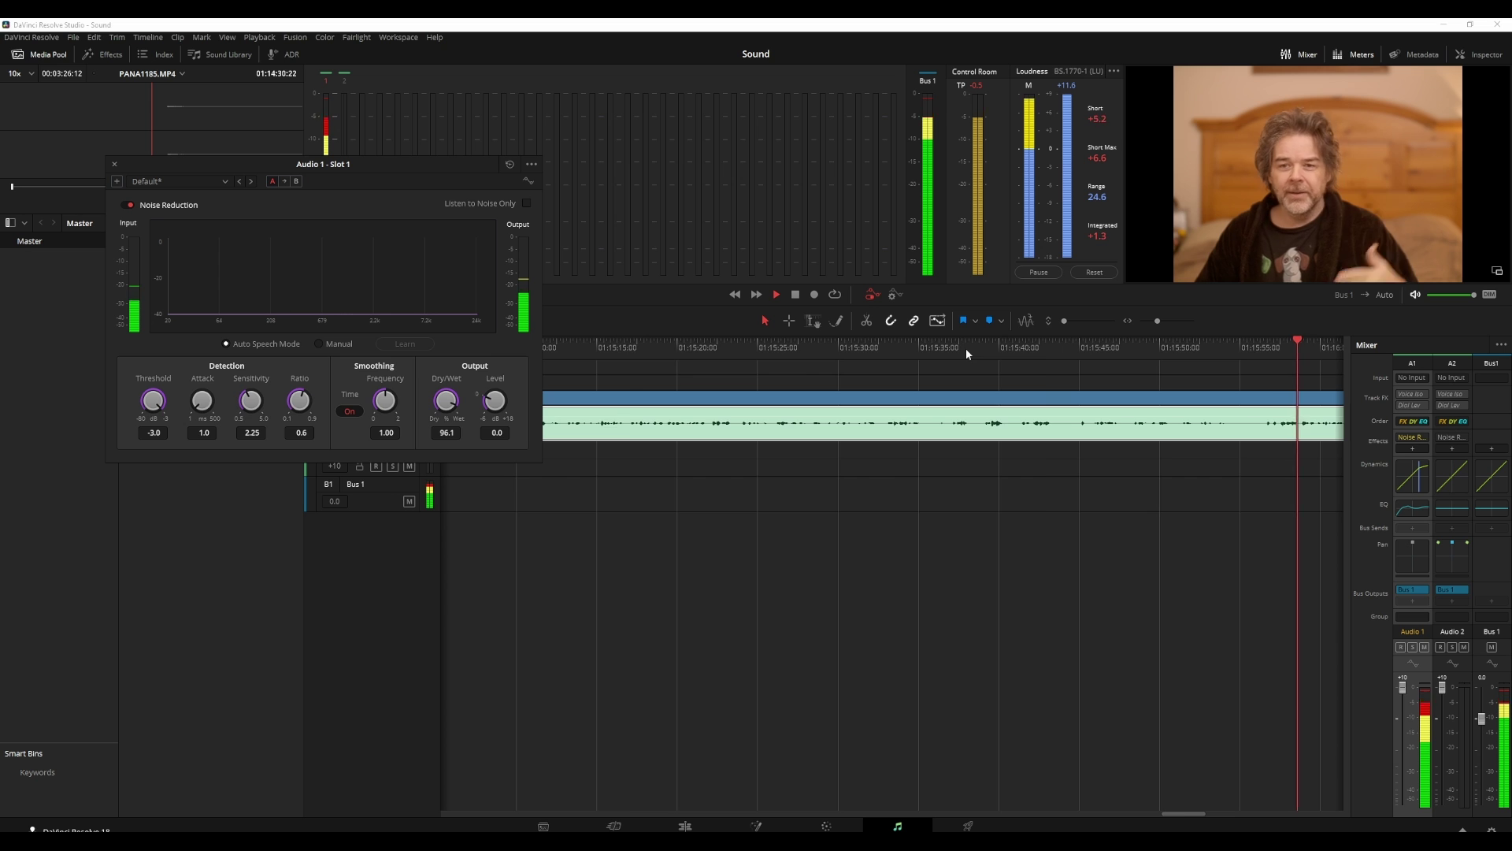
left_click_drag(157, 405, 32, 414)
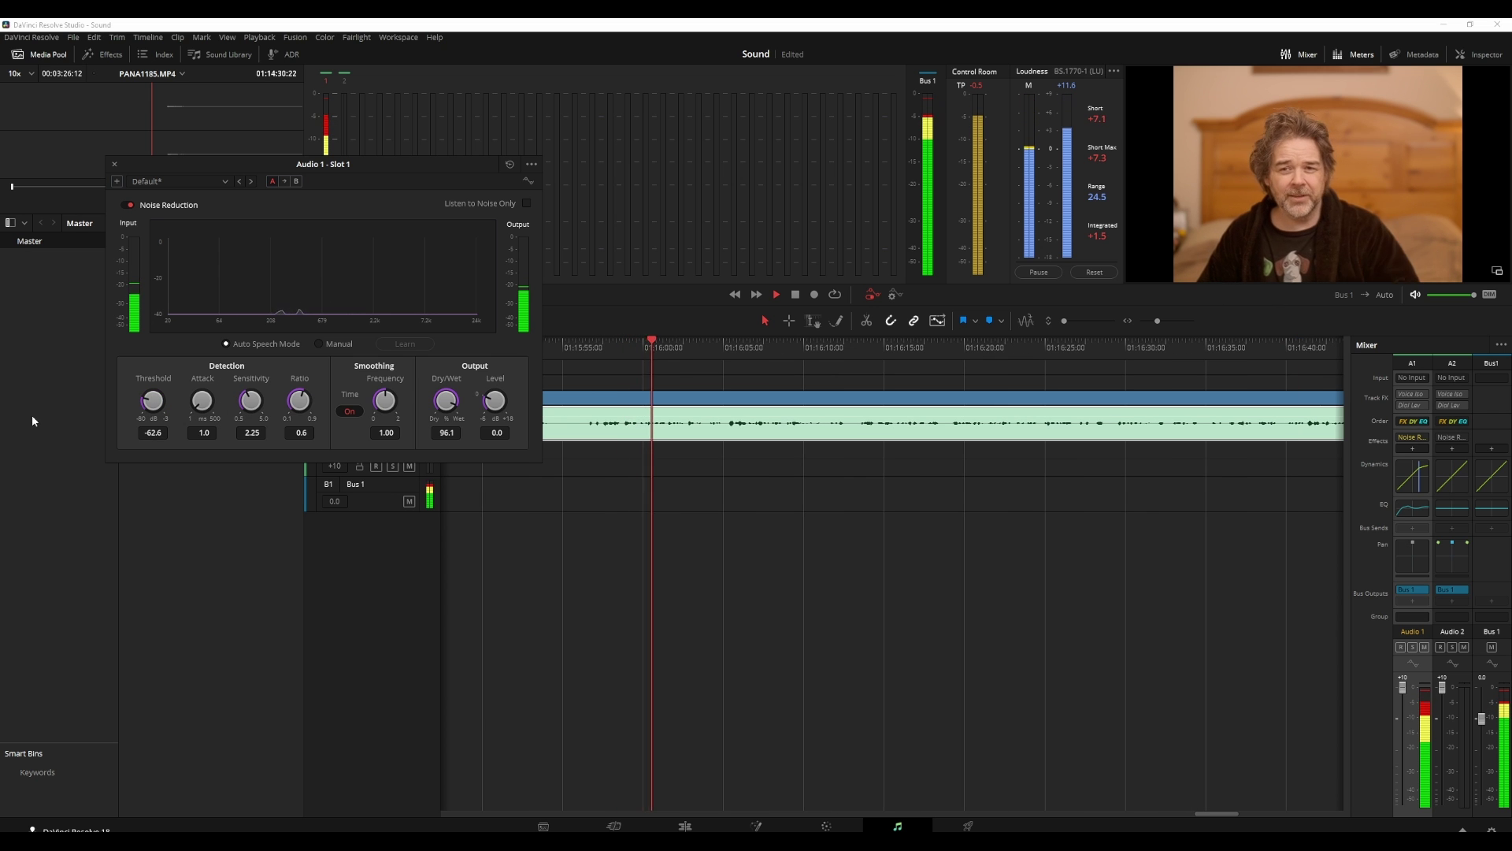
left_click_drag(189, 409, 326, 390)
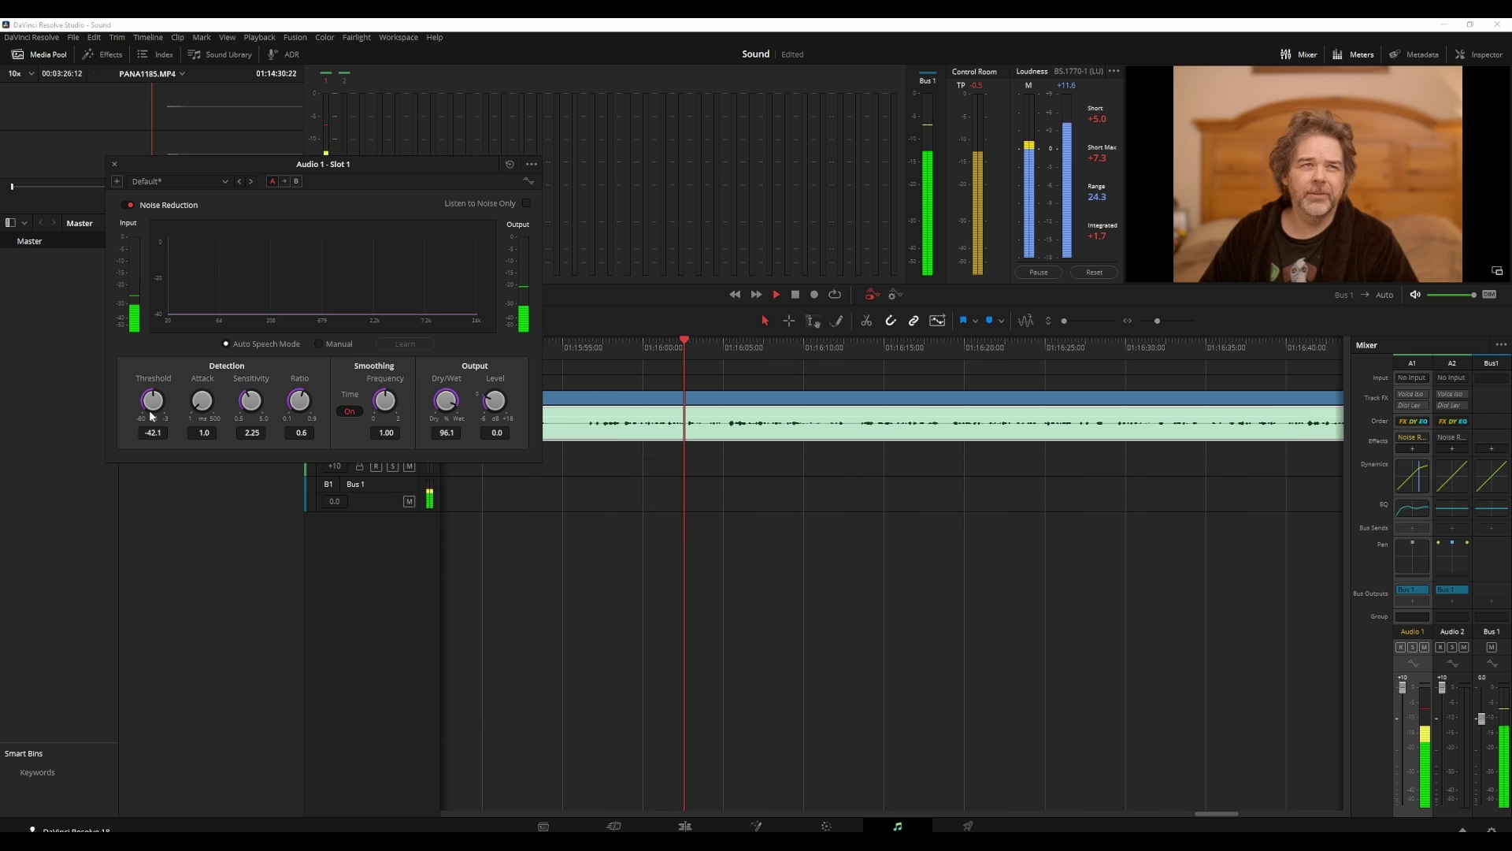
left_click_drag(202, 401, 581, 408)
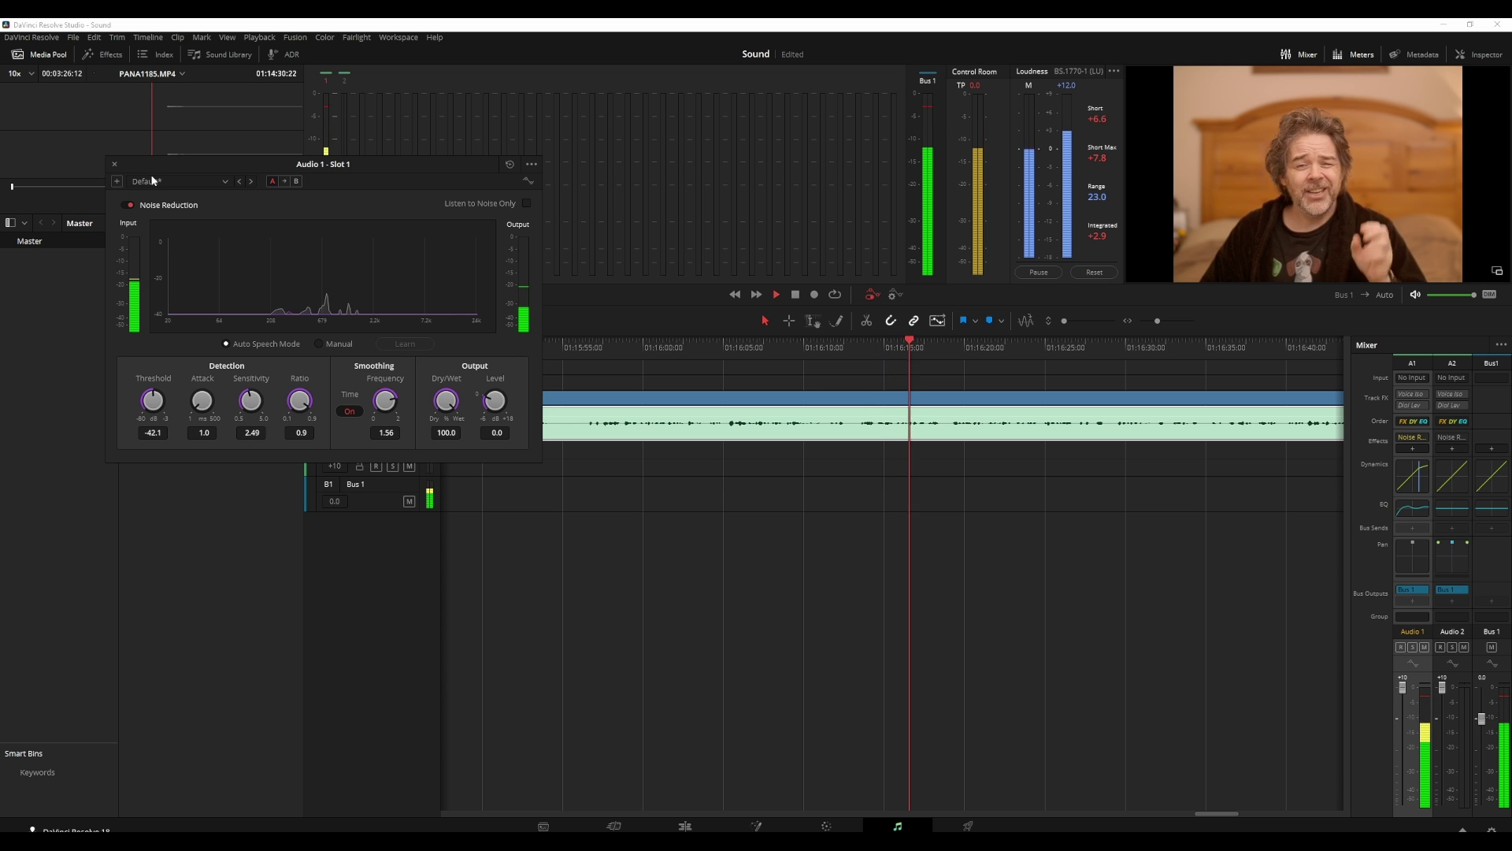
left_click(116, 164)
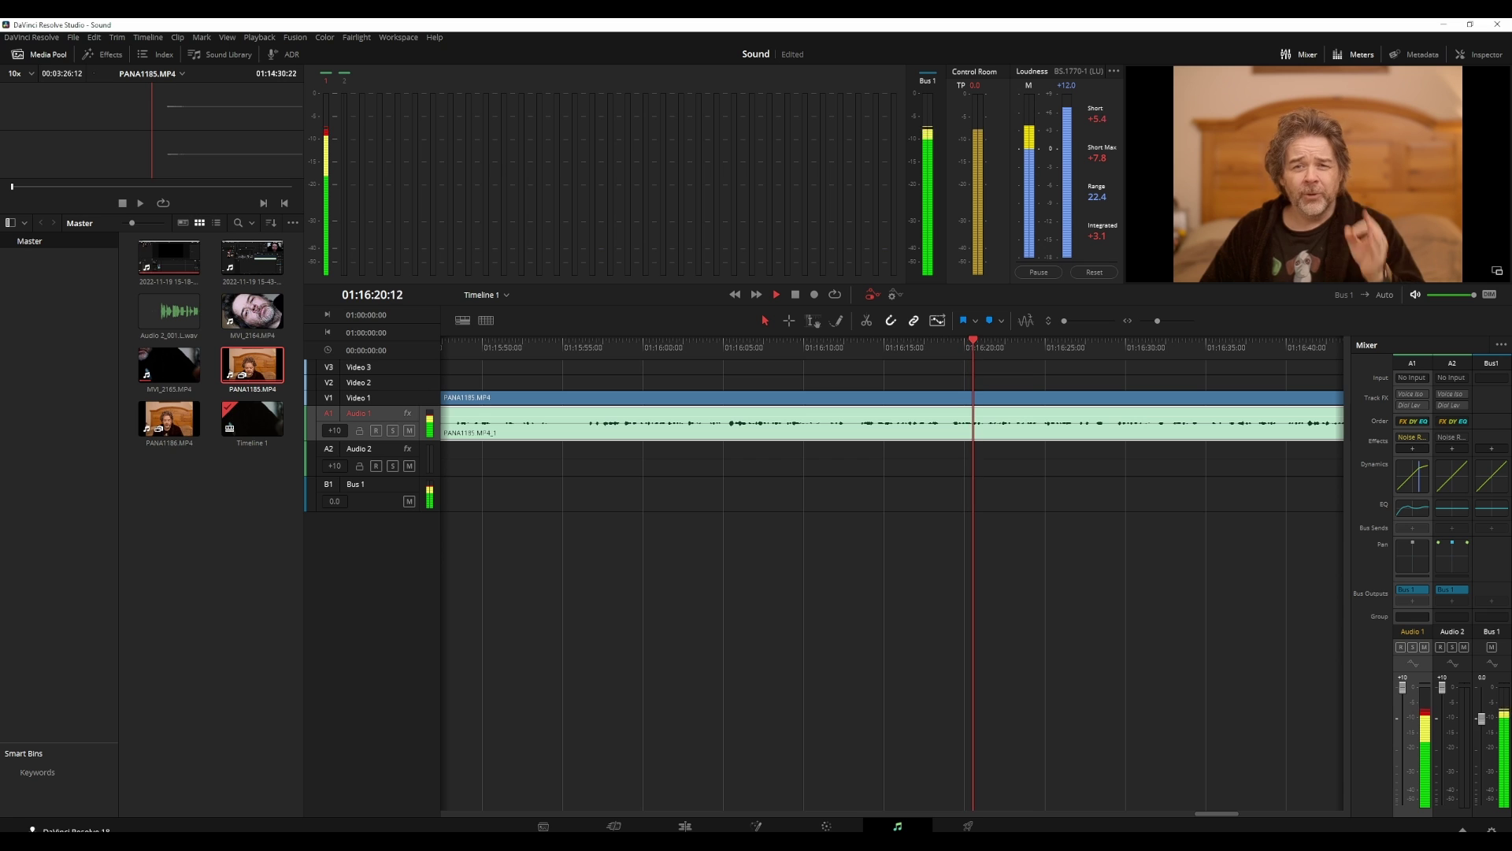
Step: Stop playback and delete the Noise Reduction plugin from Audio 1's effects slot
key("space")
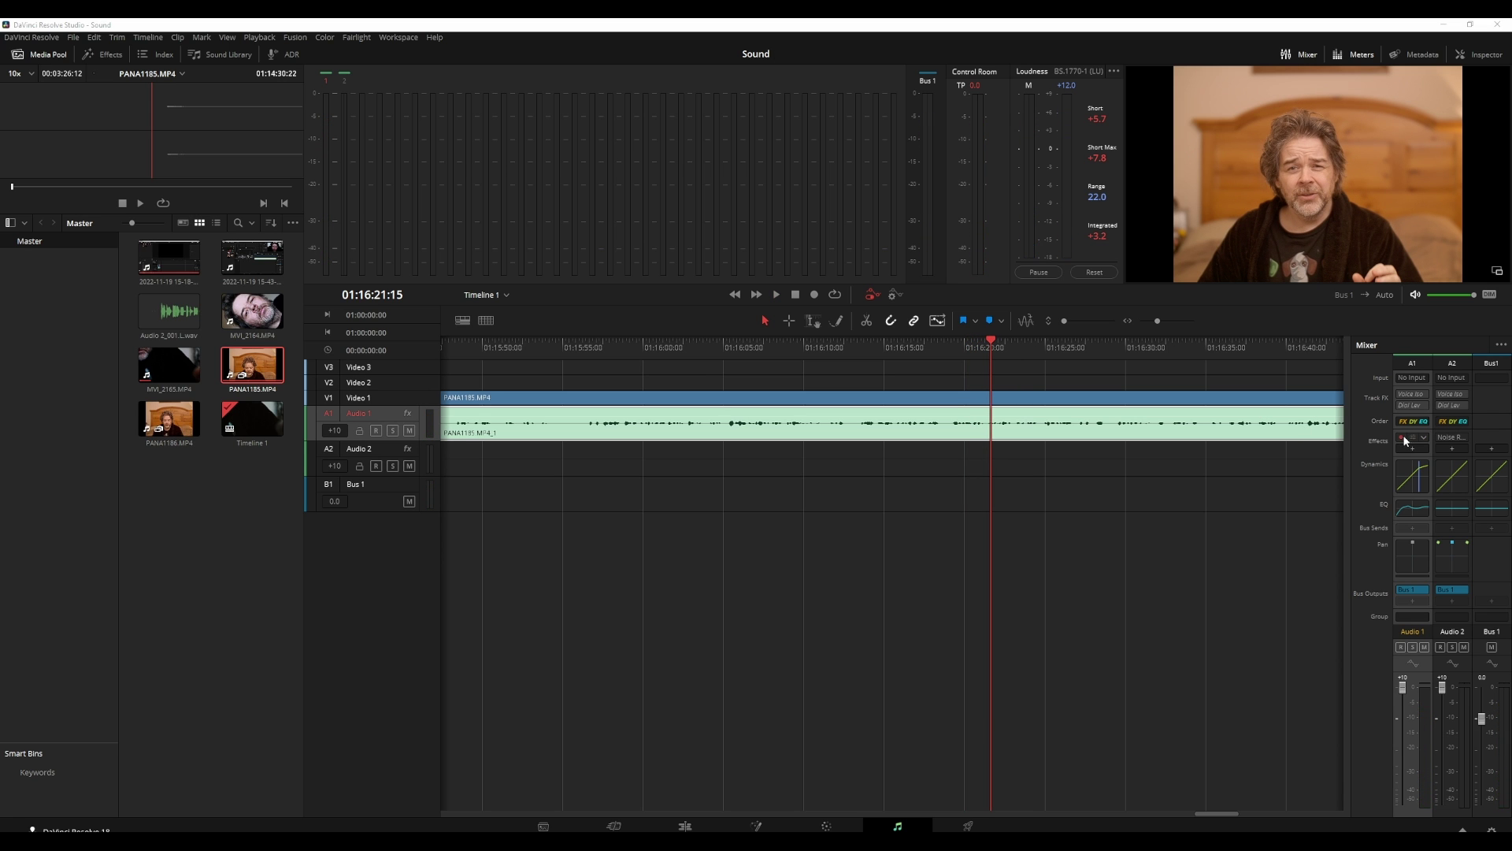
left_click(1423, 439)
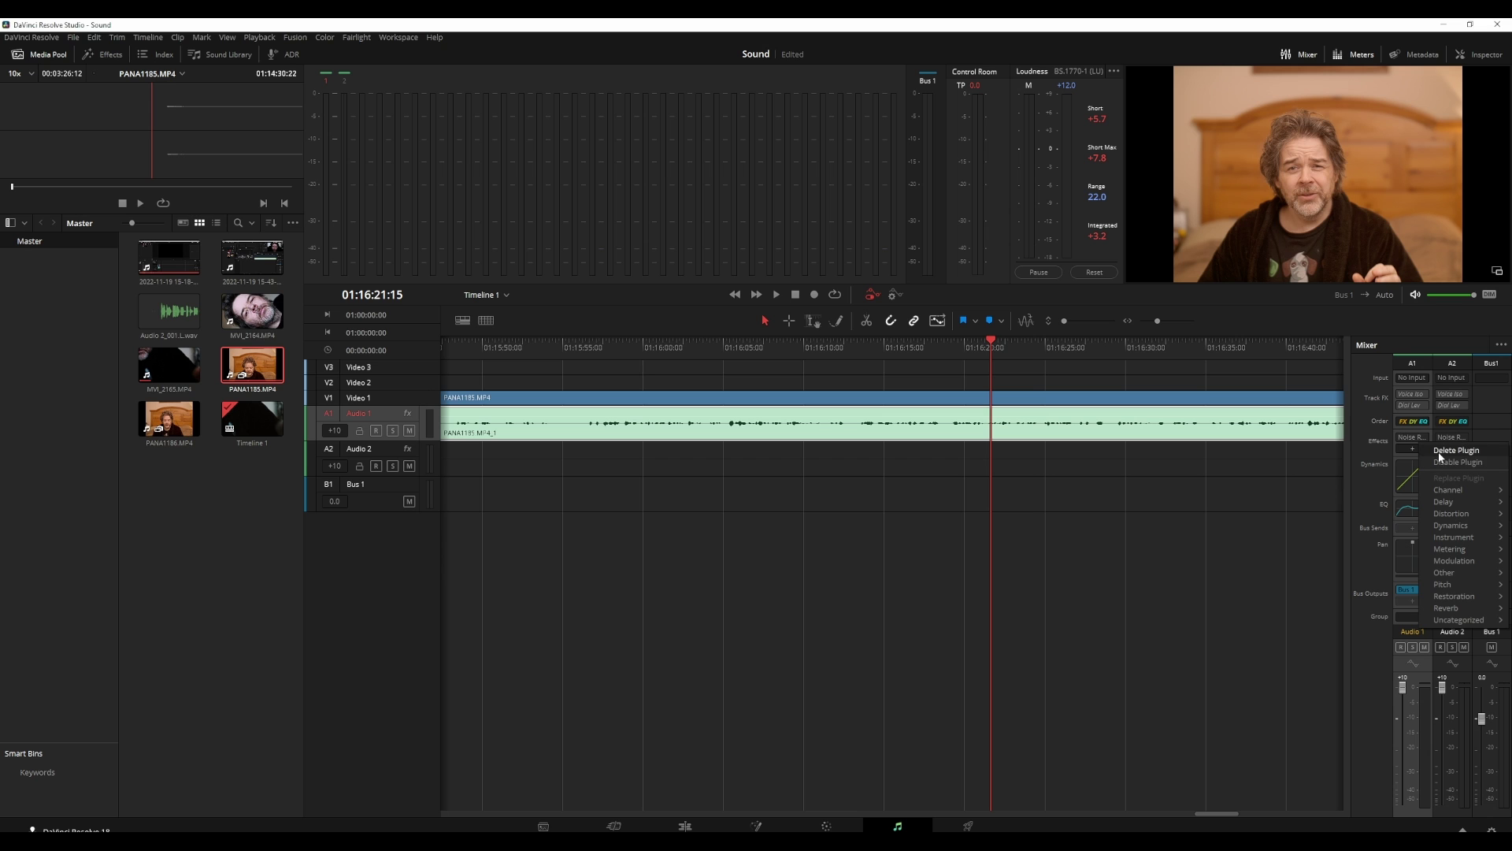
left_click(1455, 450)
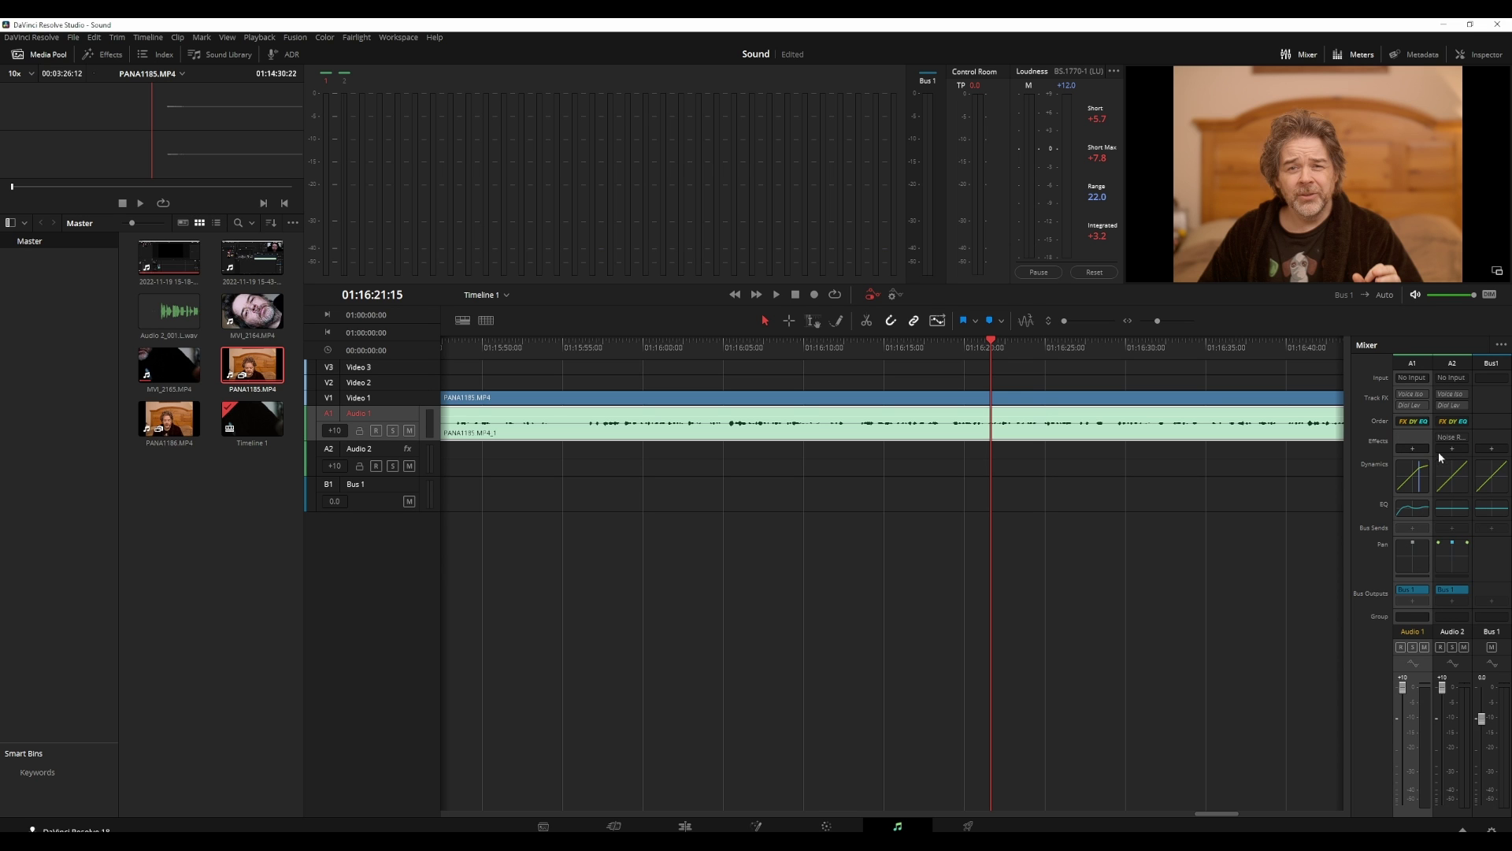
Step: Add Voice Isolation as Audio 1's track effect, play, and lower the fader to +3.5
left_click(1403, 390)
key("space")
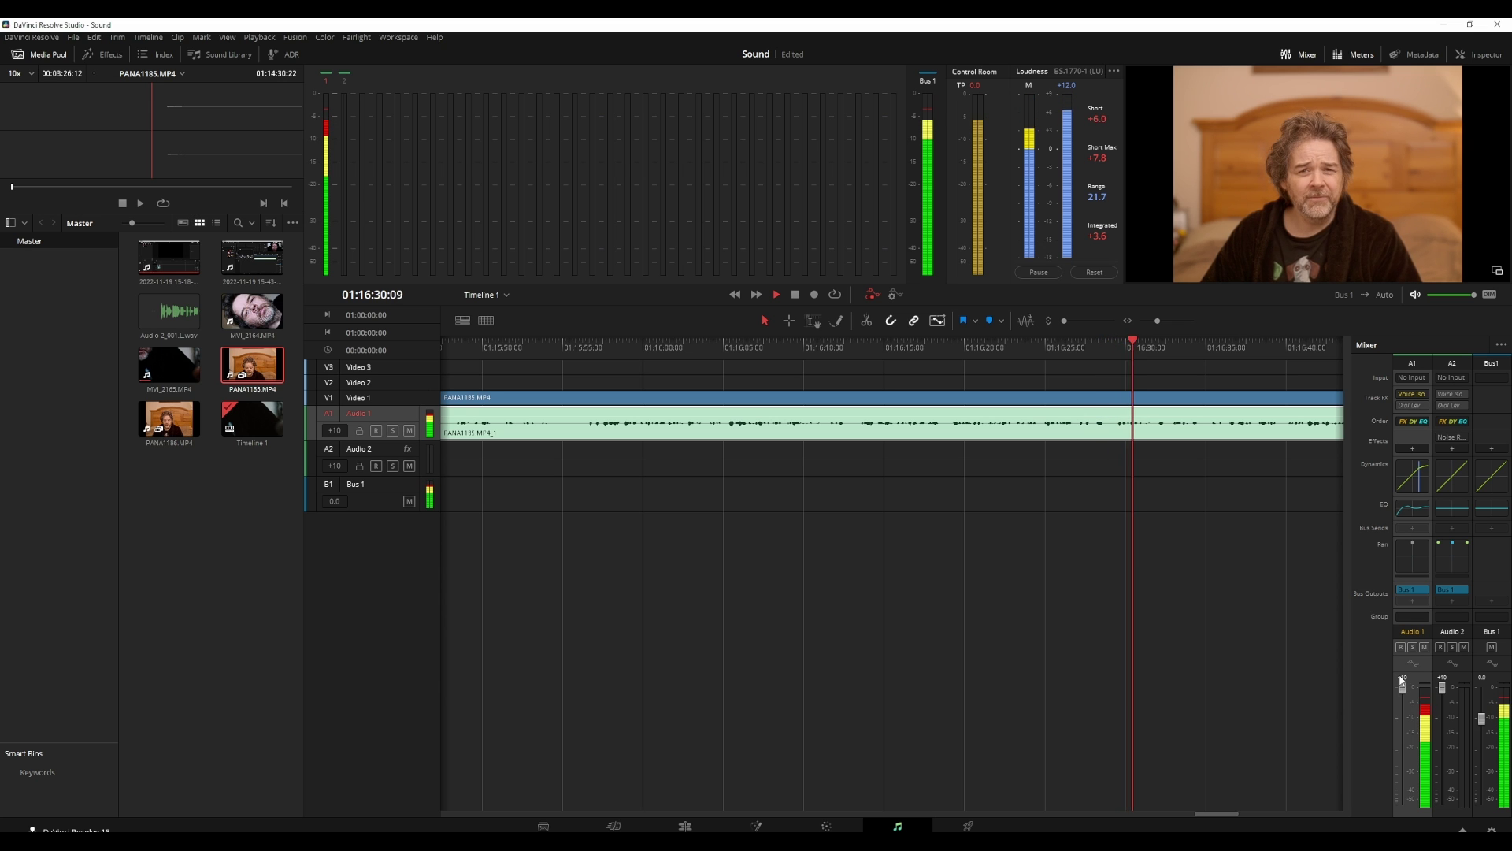
mouse_move(1404, 400)
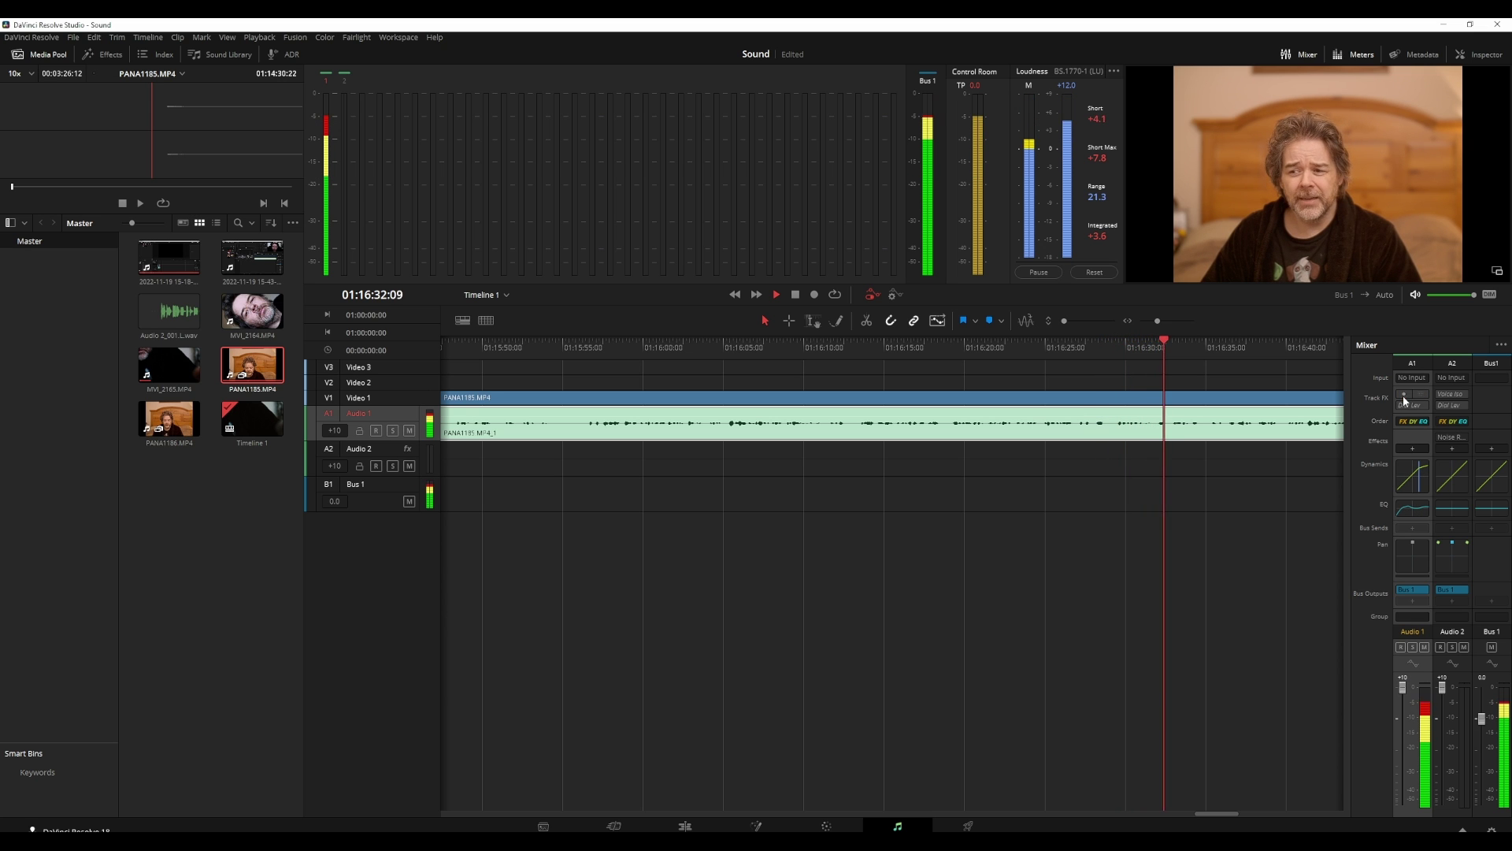
left_click_drag(1402, 687, 1404, 716)
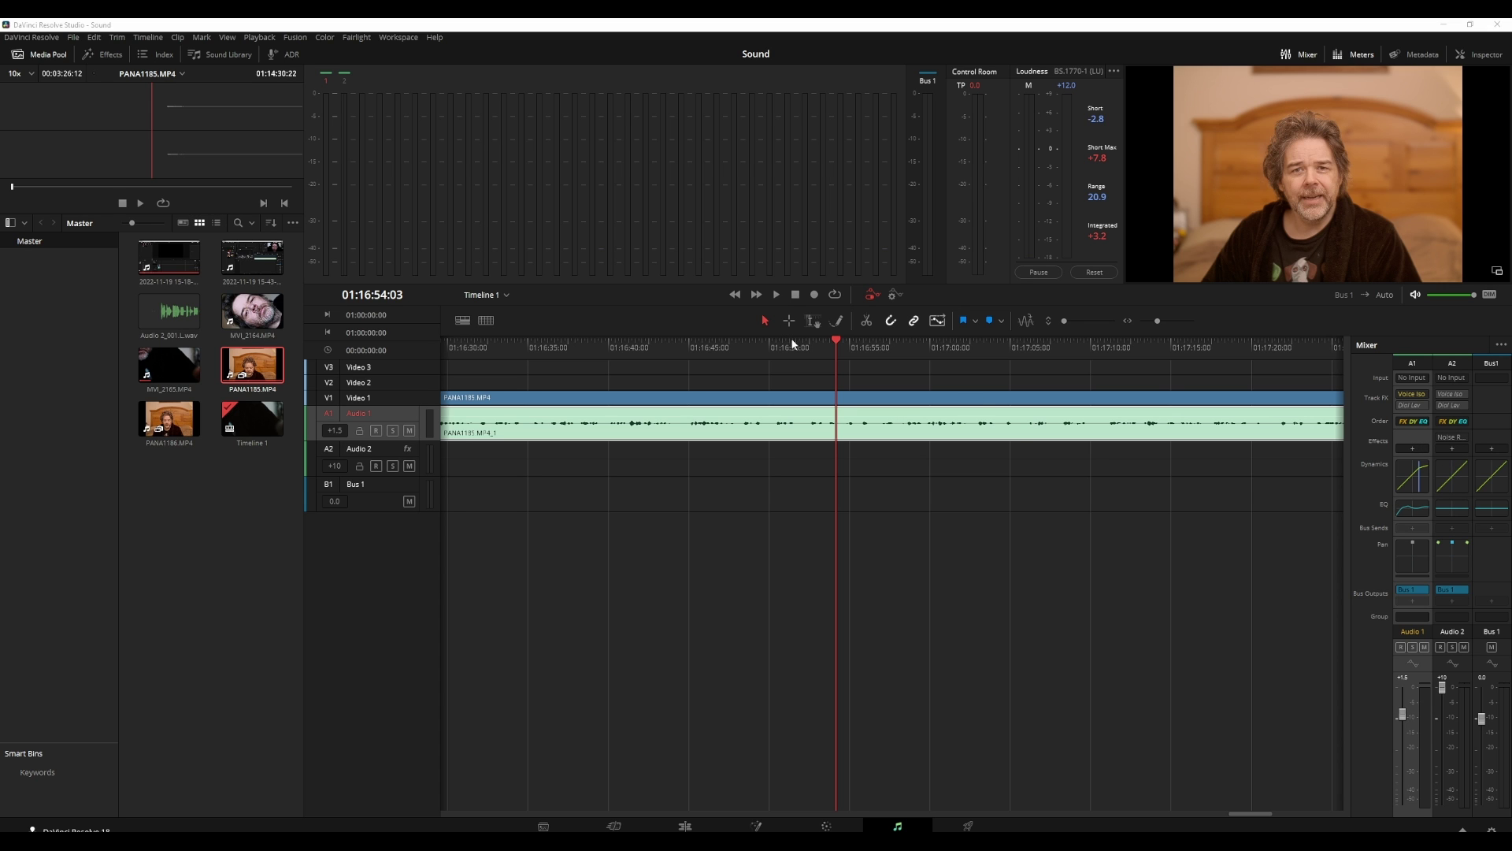
left_click_drag(793, 344, 770, 346)
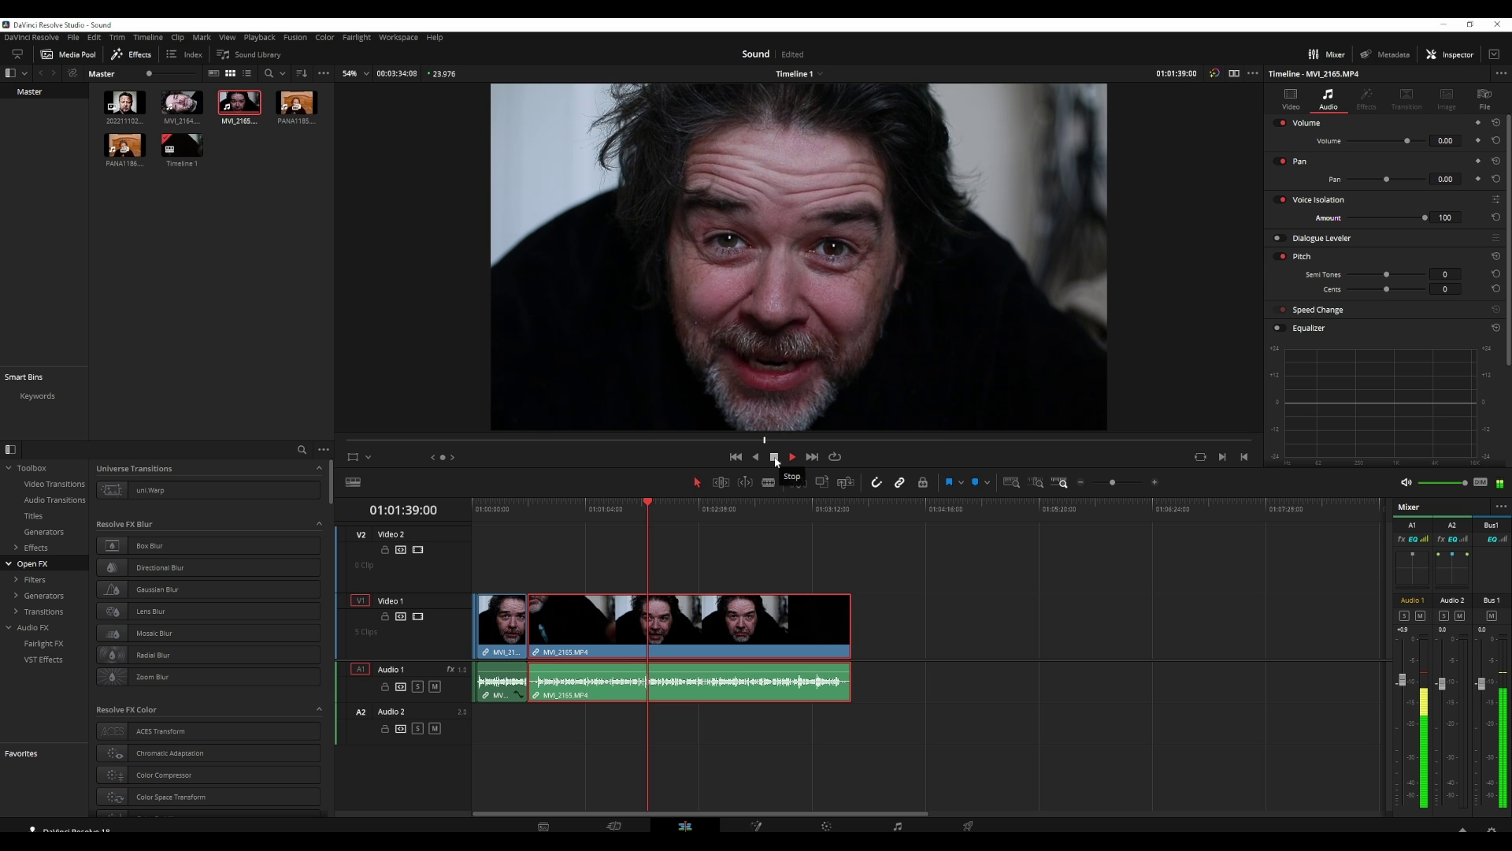
Step: Stop playback, scrub back to 01:01:26:00, and review MVI_2165's Voice Isolation setting
left_click(775, 457)
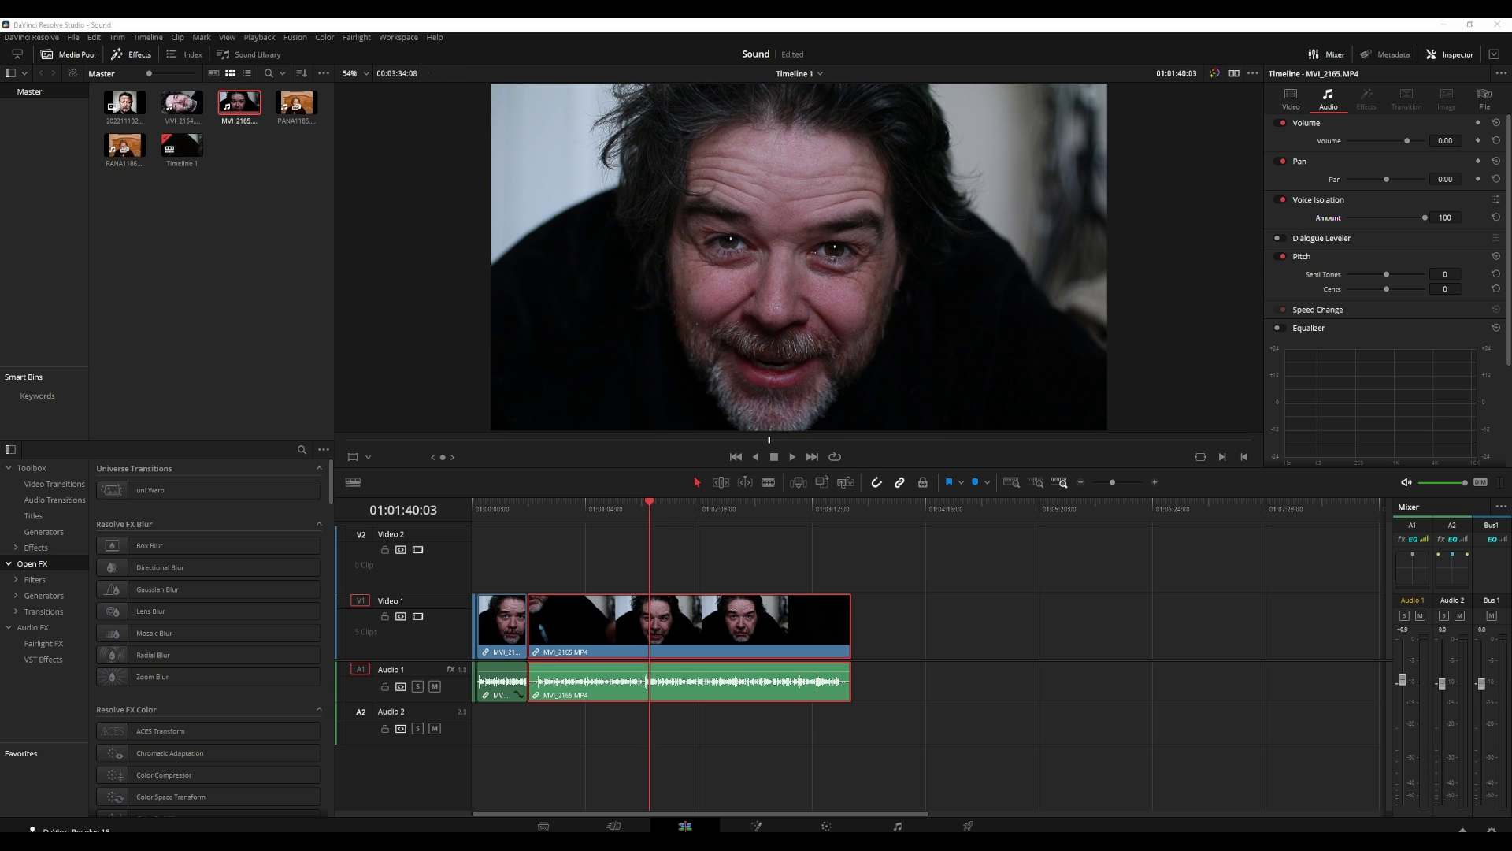
mouse_move(649, 504)
left_mouse_down()
mouse_move(611, 504)
mouse_move(624, 504)
left_mouse_up()
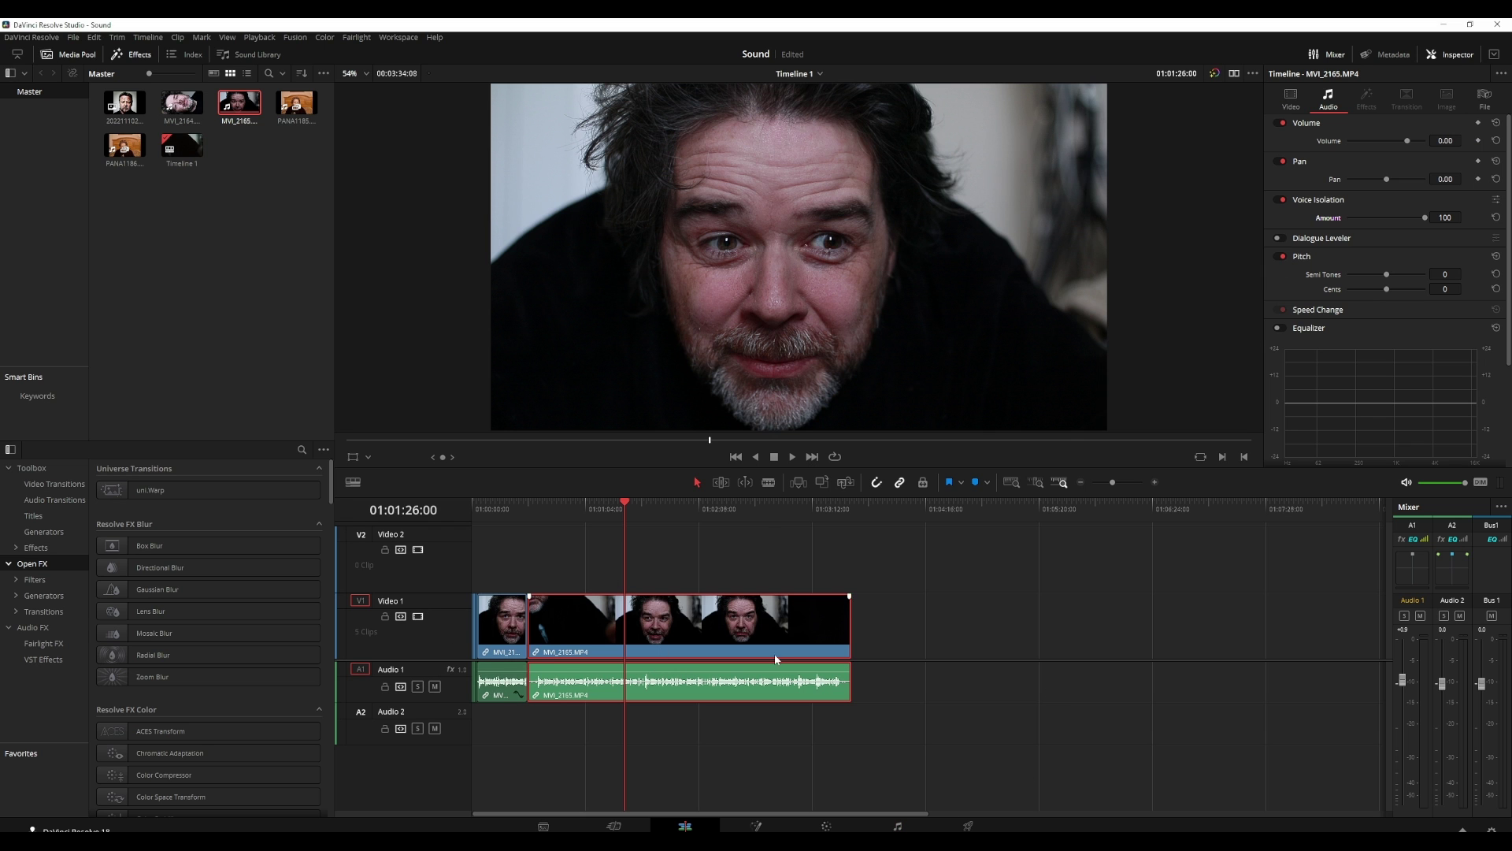
left_click(897, 826)
Step: Select then deselect all timeline clips, and play the interview with Voice Isolation on Audio 1
left_click(512, 636)
key("ctrl+a")
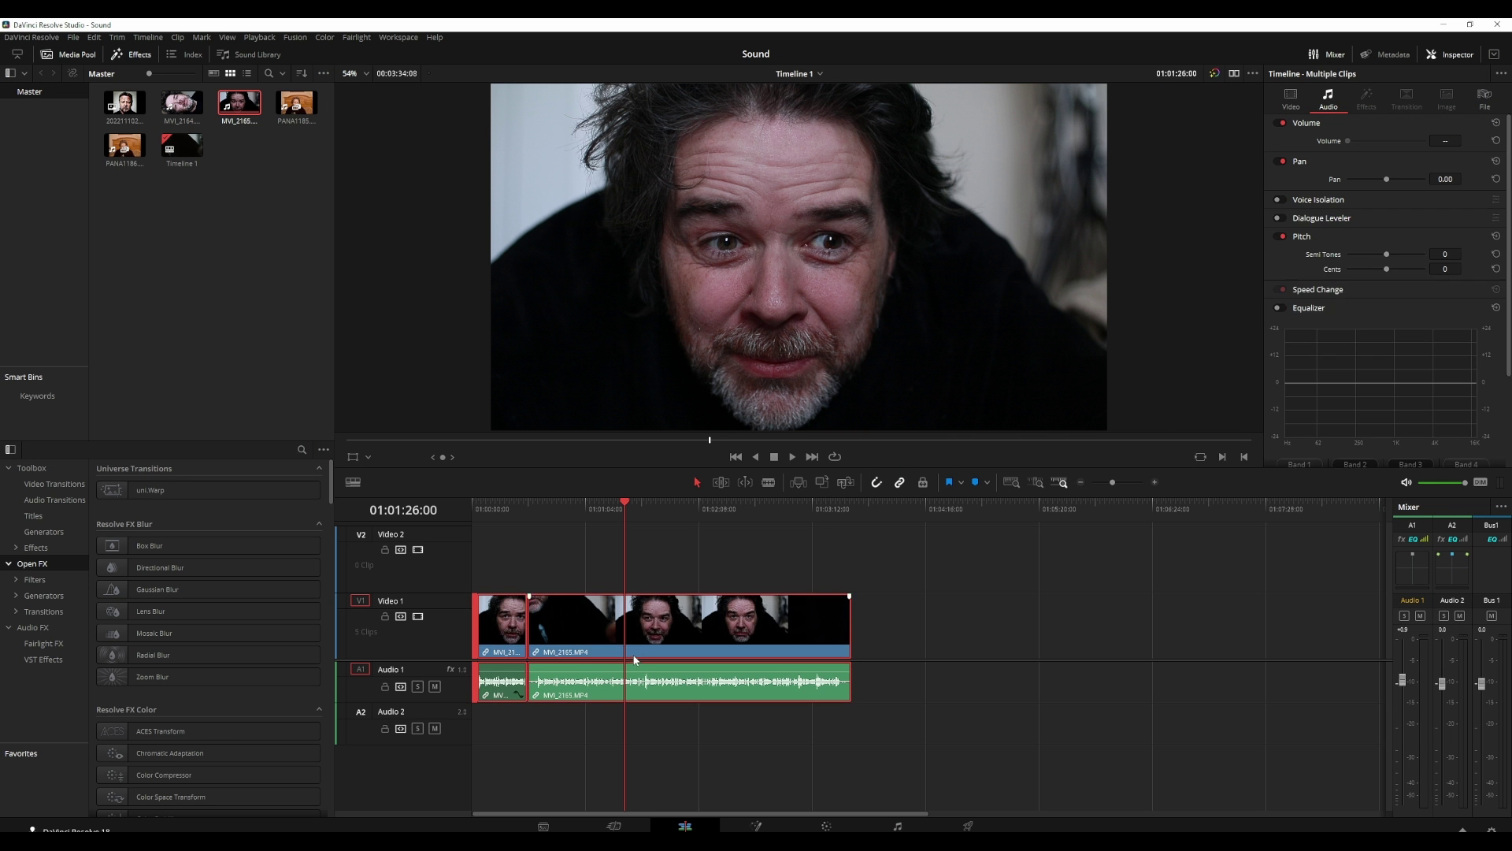
left_click(1016, 624)
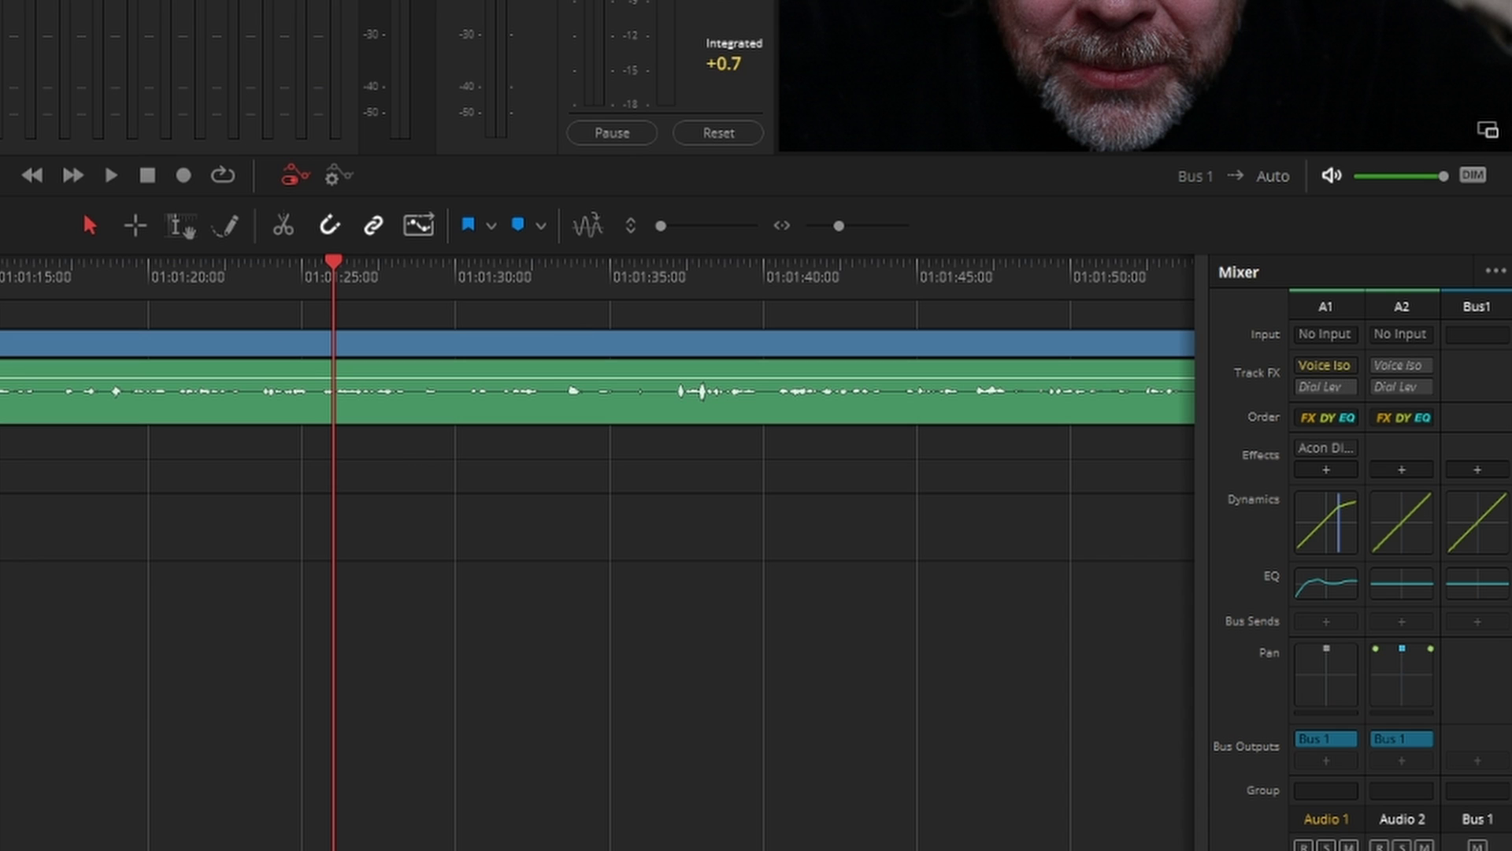
key("space")
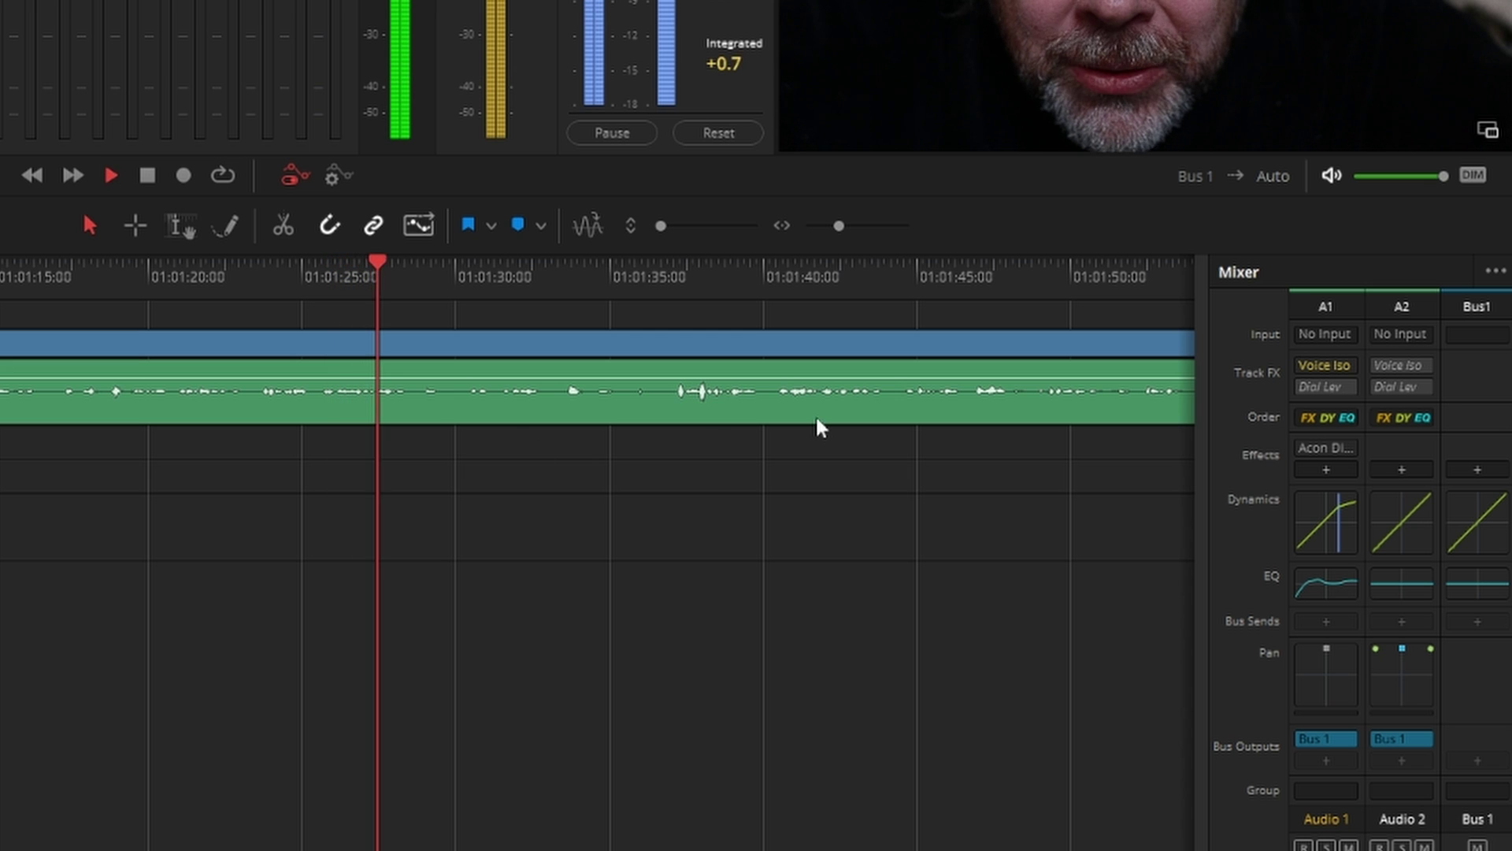